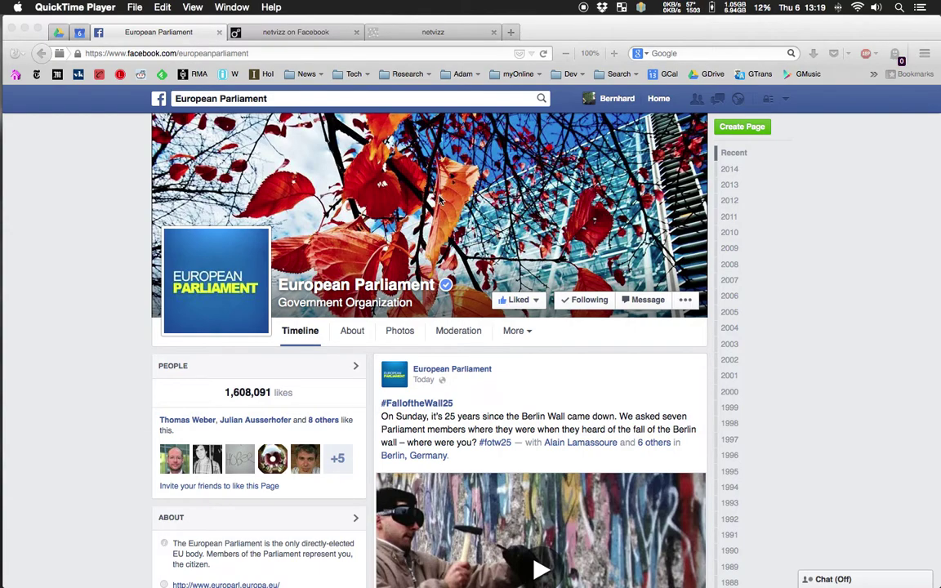
# - Open netvizz's page data module and request the European Parliament page's last 50 posts, posts by page only
pyautogui.click(322, 35)
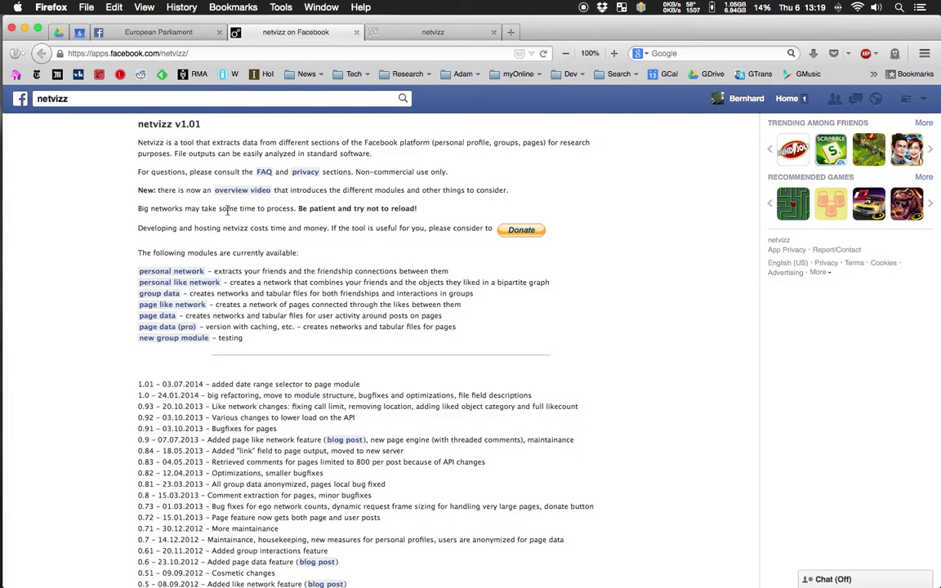
pyautogui.click(137, 282)
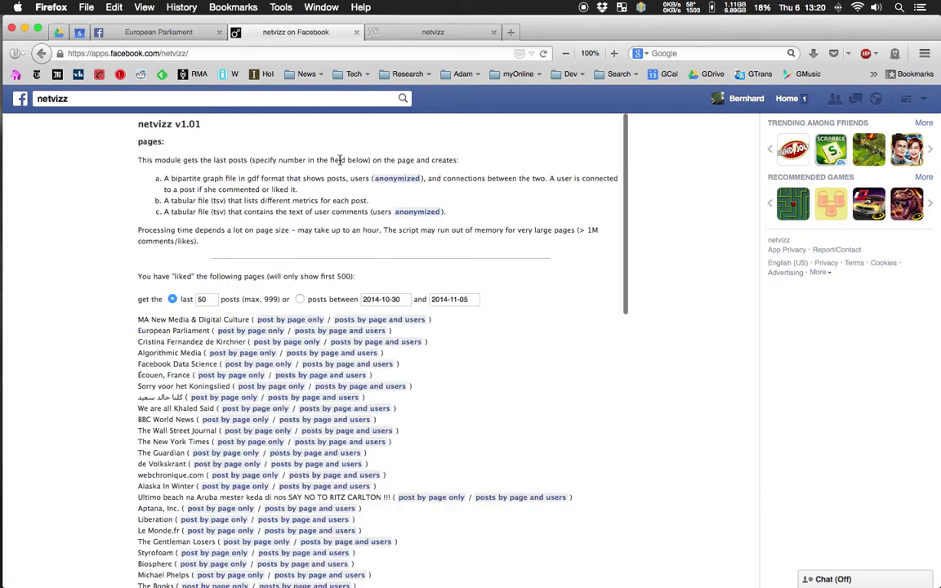
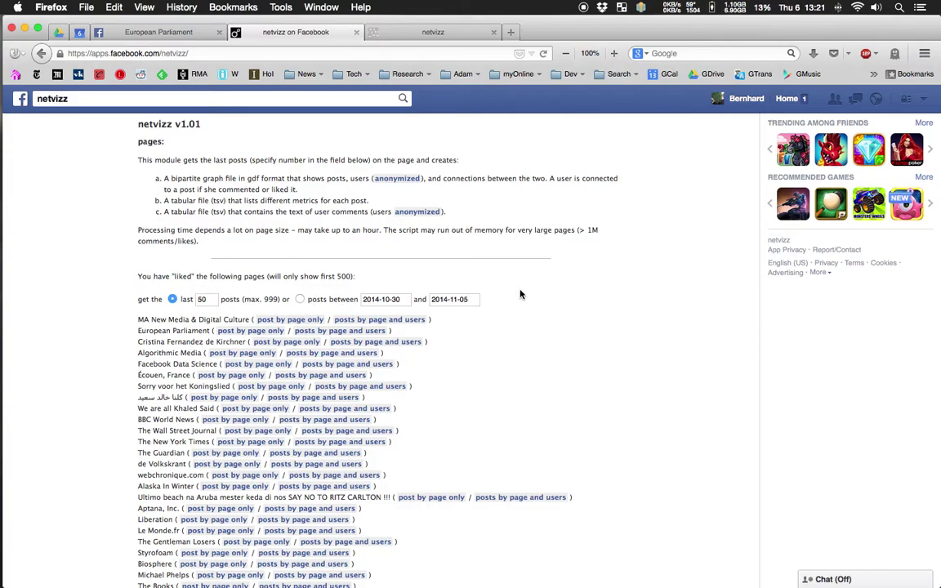
pyautogui.scroll(-3, 520, 294)
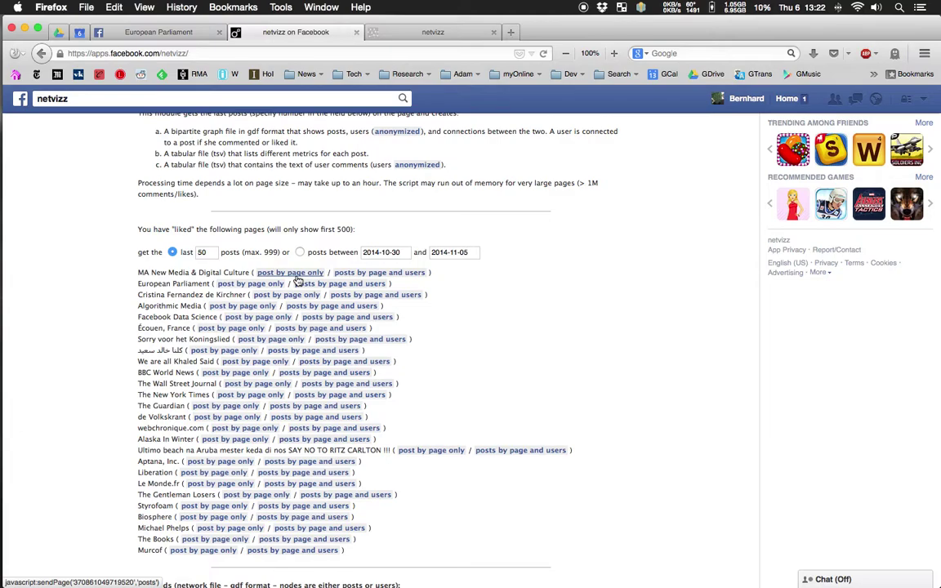
pyautogui.click(137, 288)
pyautogui.moveTo(137, 288); pyautogui.dragTo(391, 279)
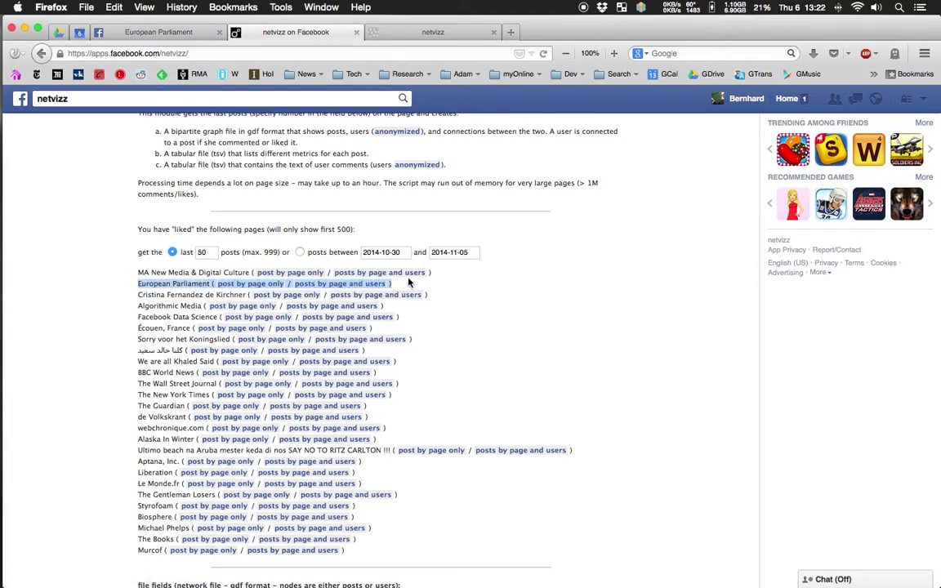
pyautogui.click(243, 282)
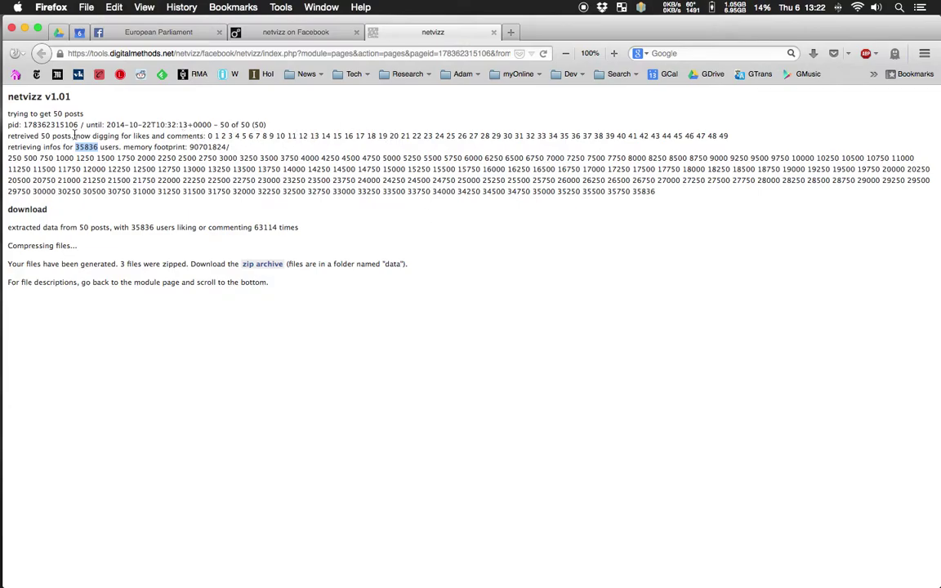
# - Examine the netvizz extraction log for the retrieved posts and the number of users
pyautogui.moveTo(8, 134); pyautogui.dragTo(395, 134)
pyautogui.click(612, 123)
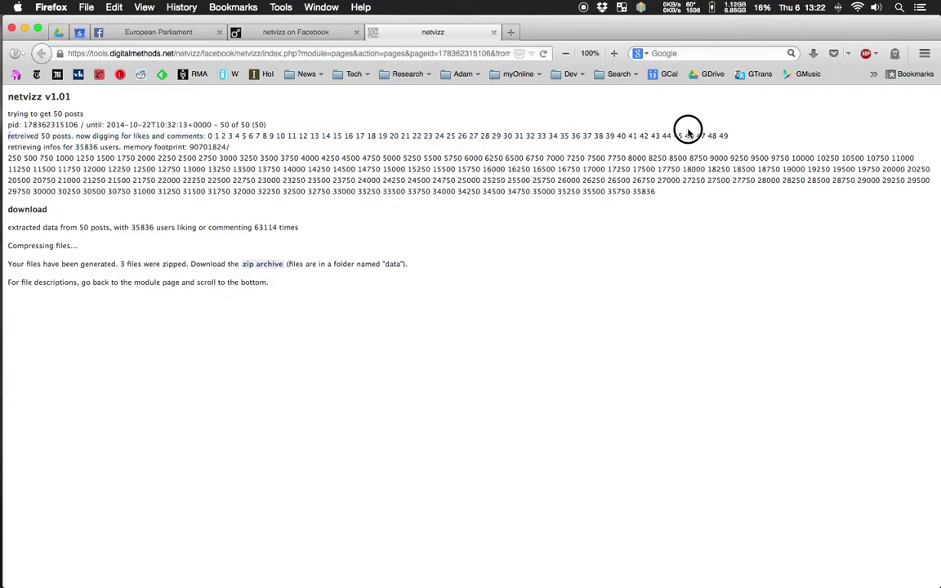
pyautogui.doubleClick(86, 146)
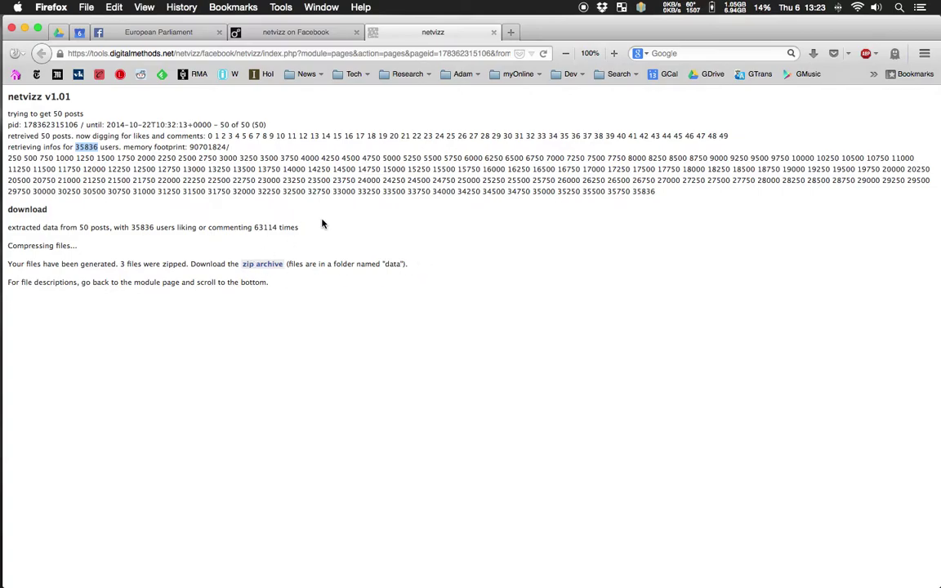
# - Switch to ForkLift, open the data_EP folder and select the comments .tab file
pyautogui.press('super+Tab')
pyautogui.press('super+Tab')
pyautogui.press('super+Tab')
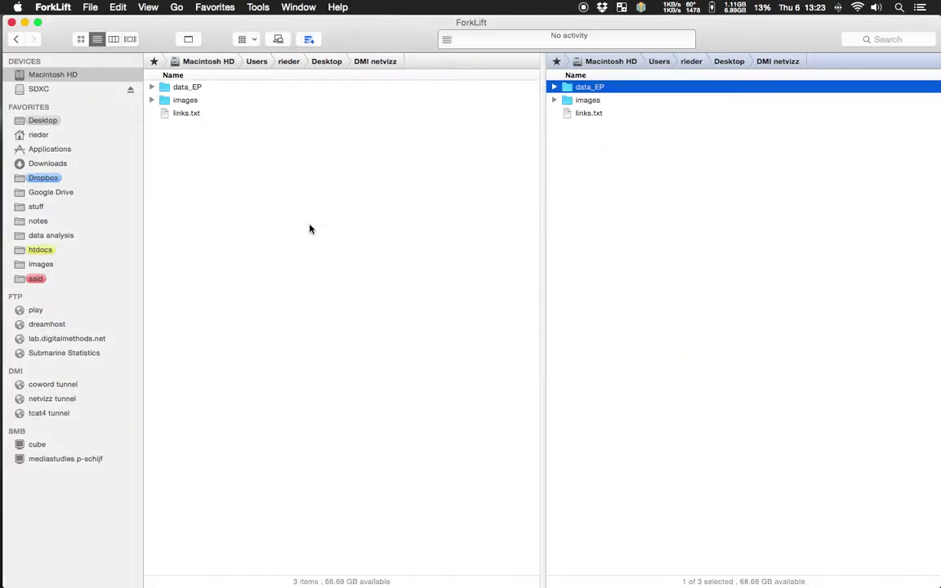
pyautogui.doubleClick(203, 89)
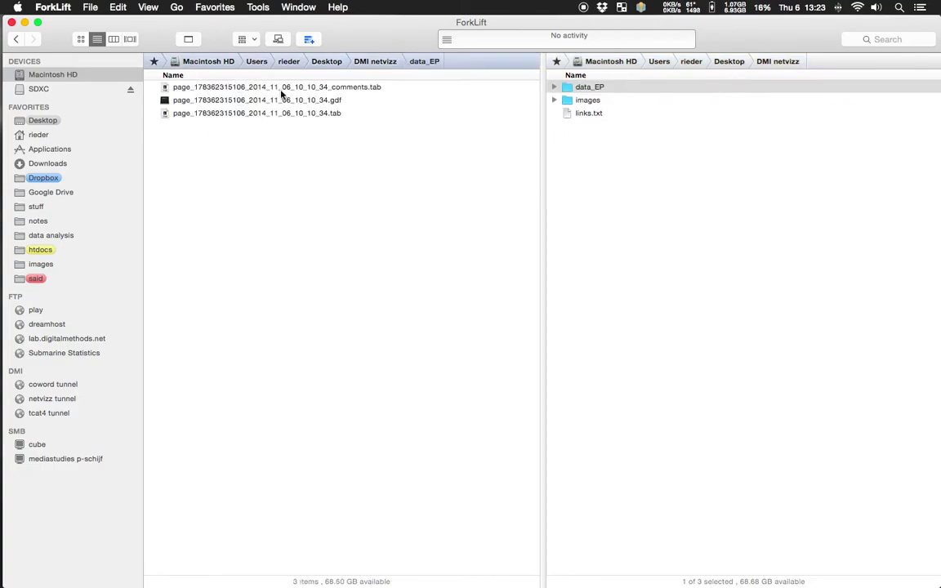
pyautogui.click(212, 88)
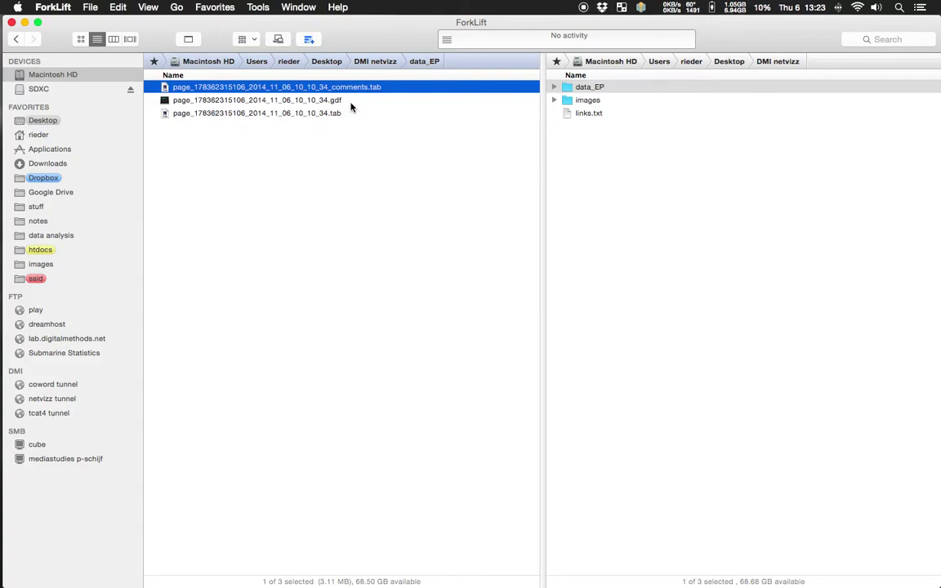
# - Check the liking and commenting summary on the netvizz results page in Firefox and return to ForkLift
pyautogui.press('super+Tab')
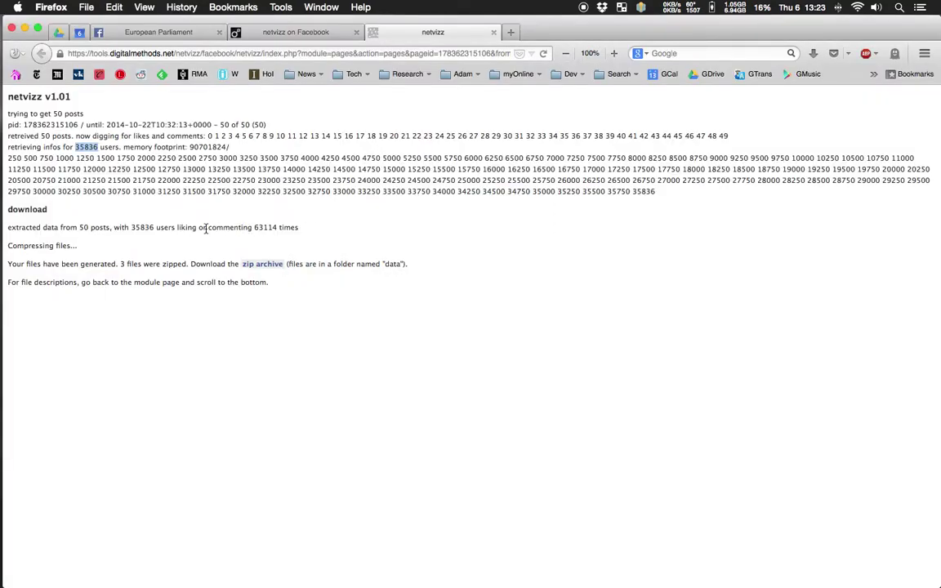
pyautogui.moveTo(207, 228); pyautogui.dragTo(278, 227)
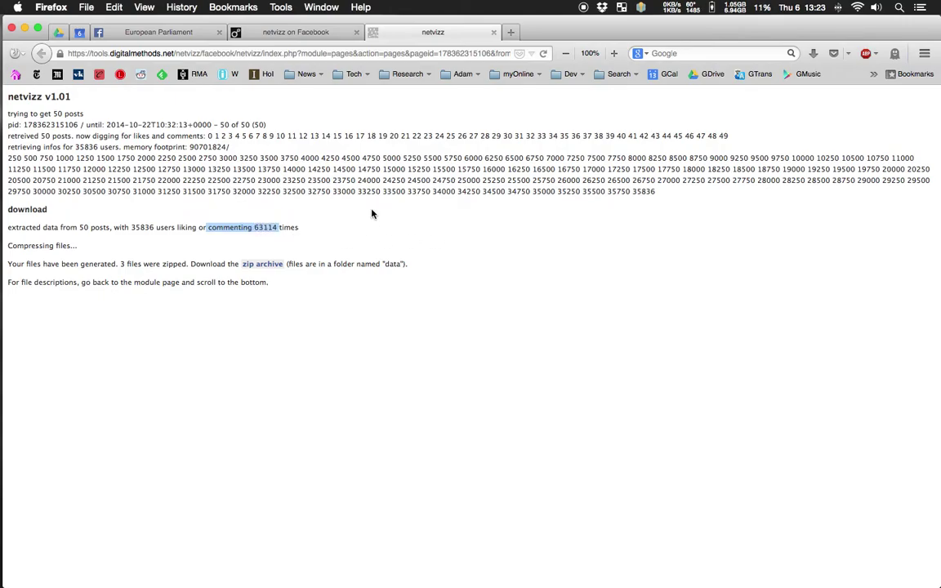
pyautogui.hotkey('alt', 'Tab')
pyautogui.hotkey('alt', 'Tab')
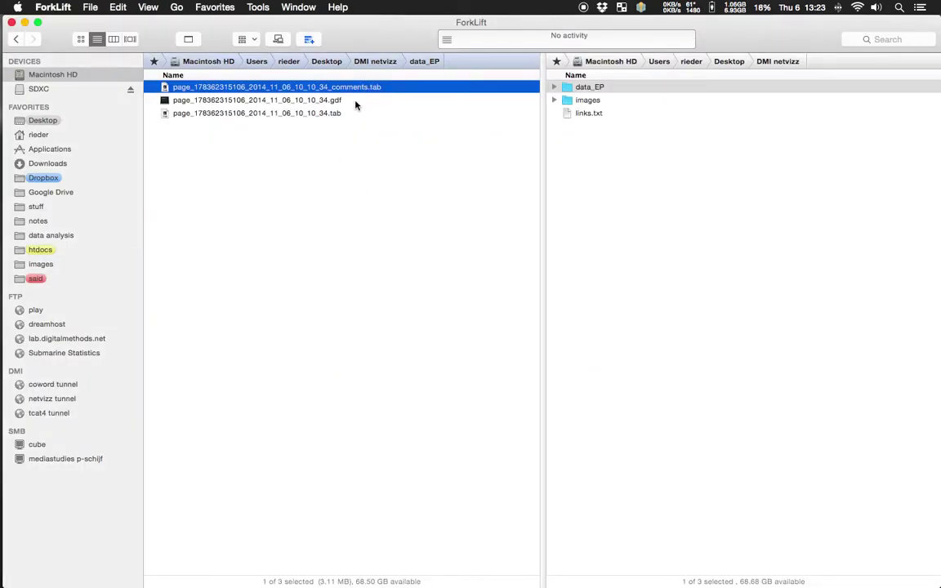
pyautogui.click(353, 103)
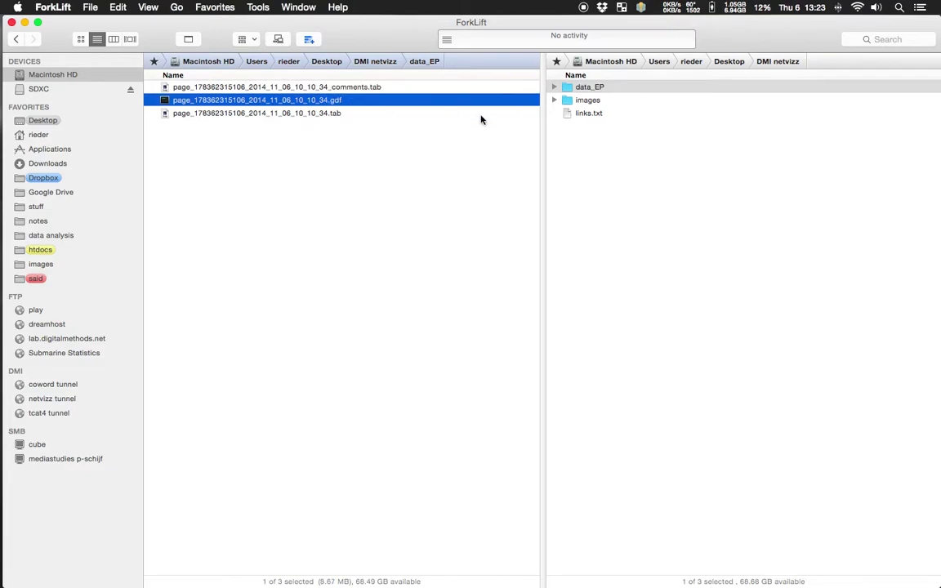
pyautogui.click(268, 115)
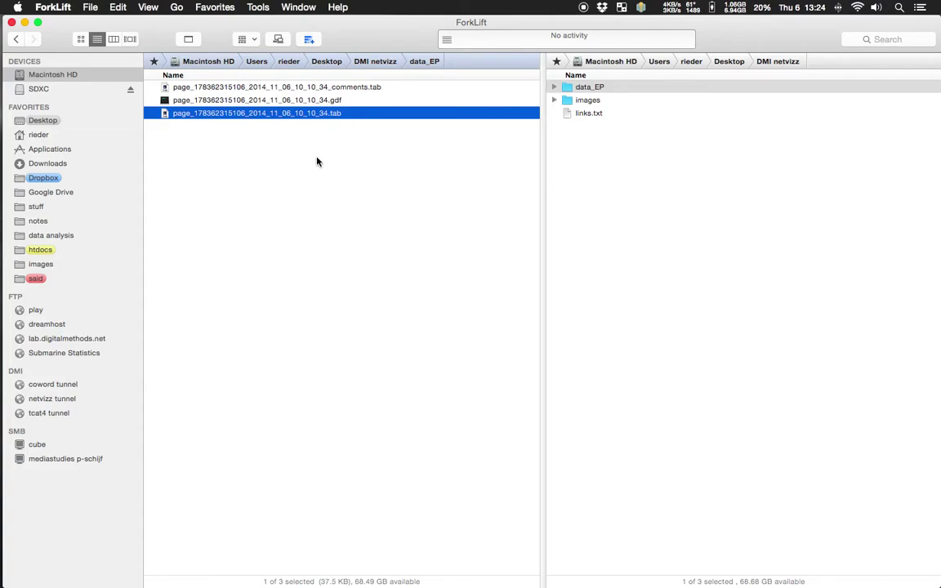
pyautogui.rightClick(287, 115)
pyautogui.moveTo(304, 130)
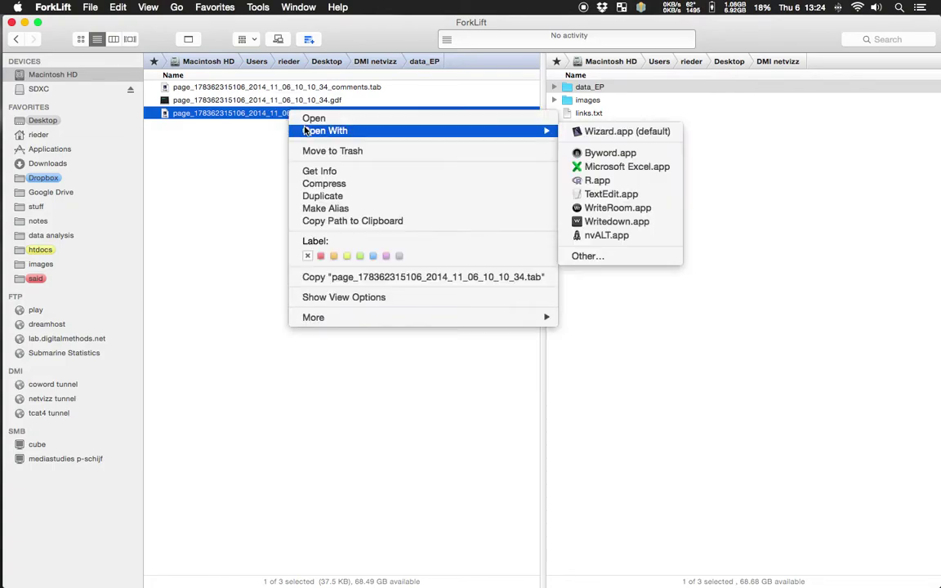
pyautogui.click(618, 167)
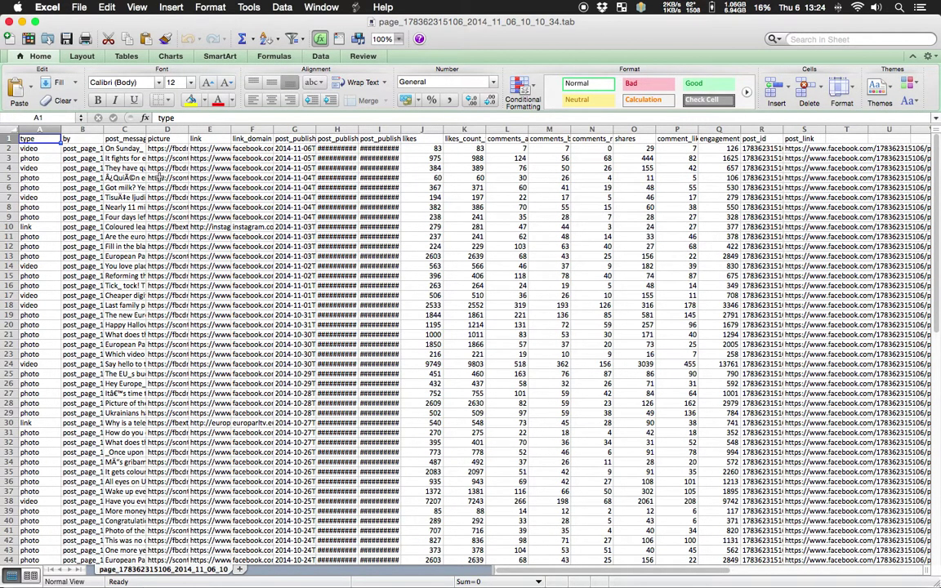
# - Widen the post_published_sql column so its full dates and times fit
pyautogui.click(380, 139)
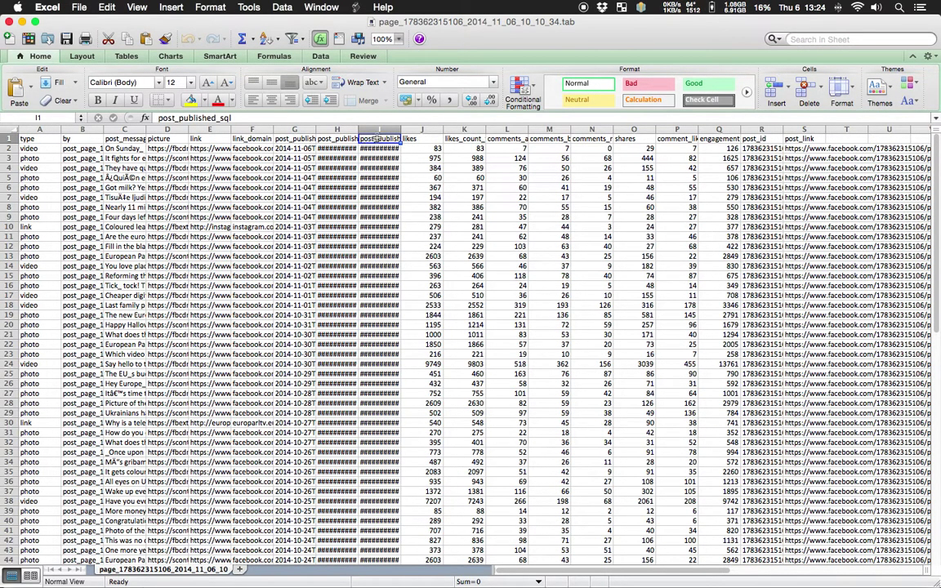
pyautogui.moveTo(400, 129); pyautogui.dragTo(451, 129)
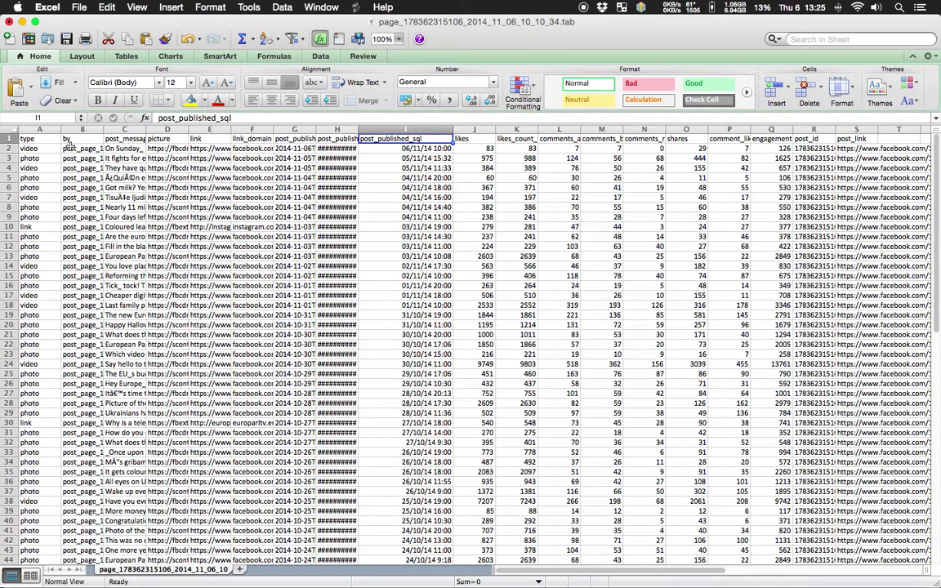
# - Examine the first post's publication date, likes and engagement, as well as the post_link column
pyautogui.press('Down')
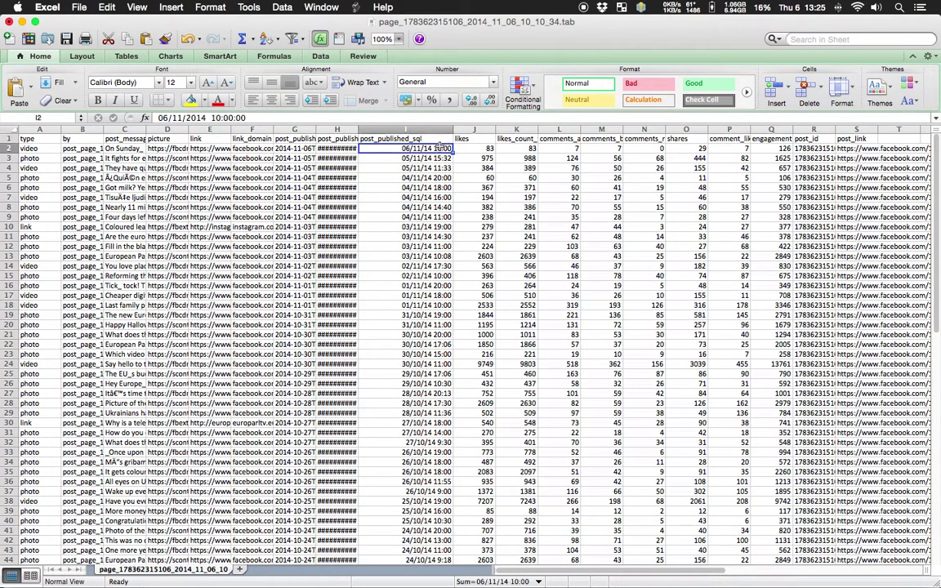
pyautogui.press('Right')
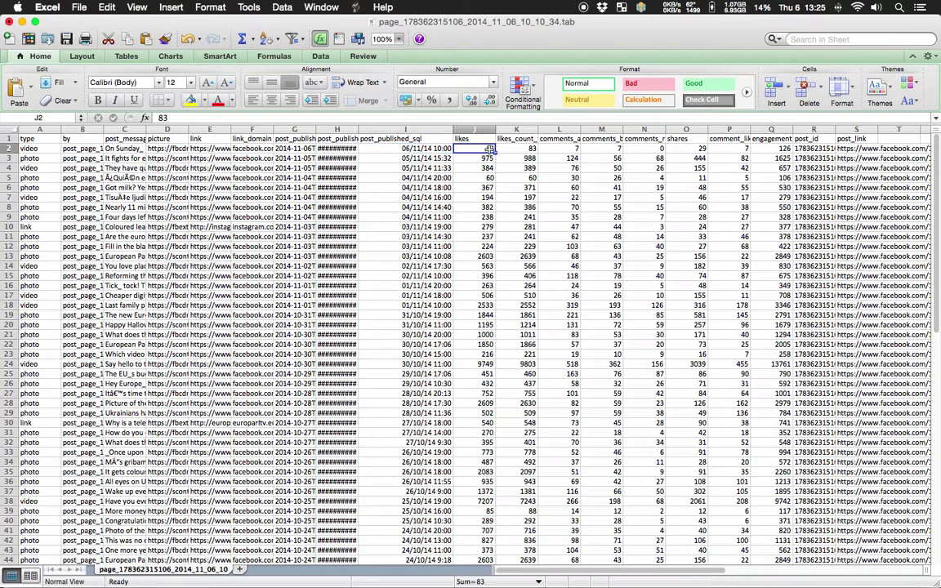
pyautogui.click(756, 148)
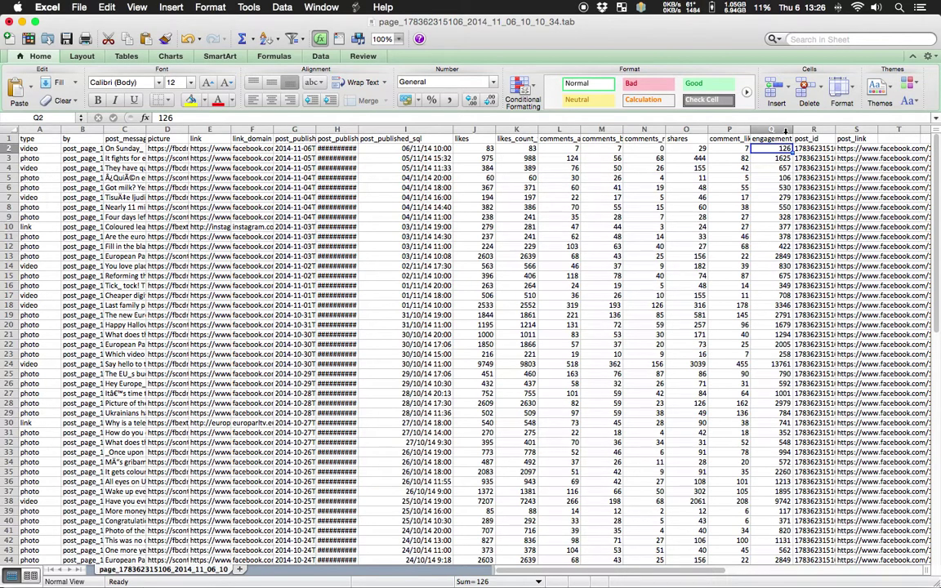
pyautogui.click(862, 130)
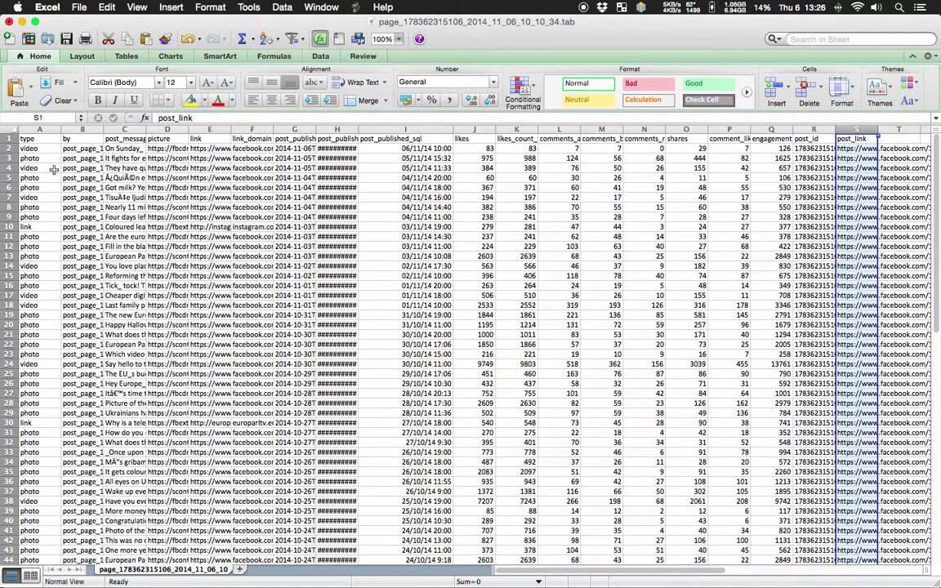
# - Create a PivotTable from the post data on a new worksheet and move the PivotTable Builder clear of the table
pyautogui.click(47, 140)
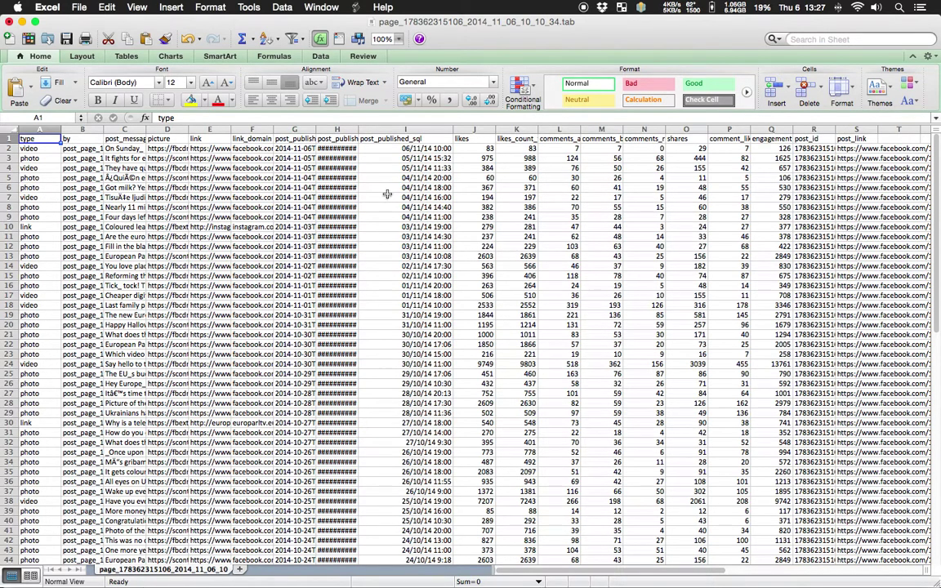
pyautogui.click(283, 7)
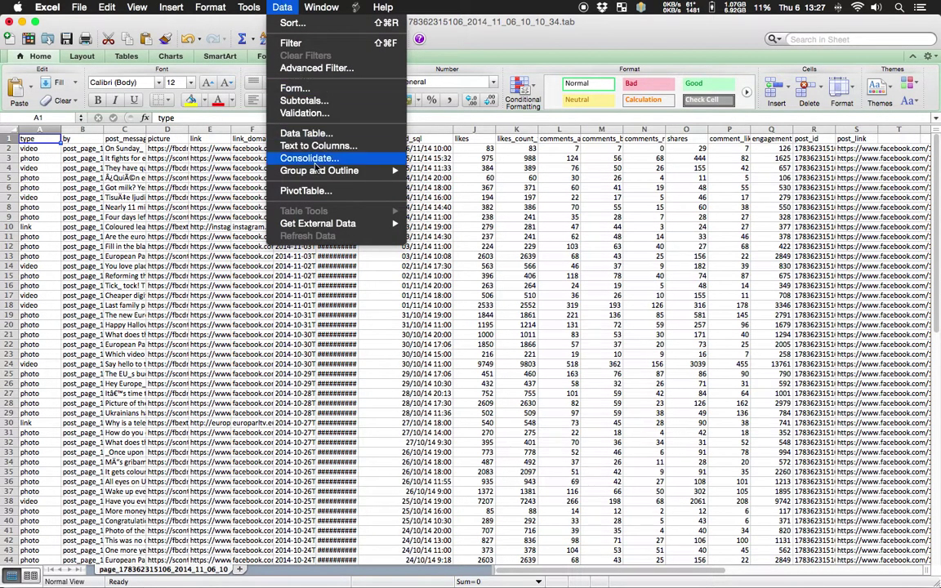
pyautogui.click(304, 191)
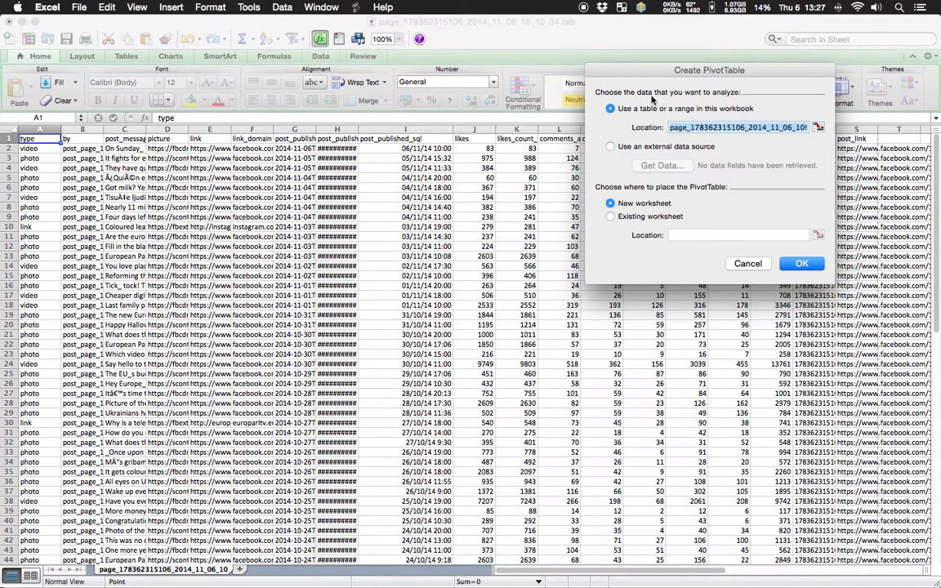
pyautogui.click(799, 262)
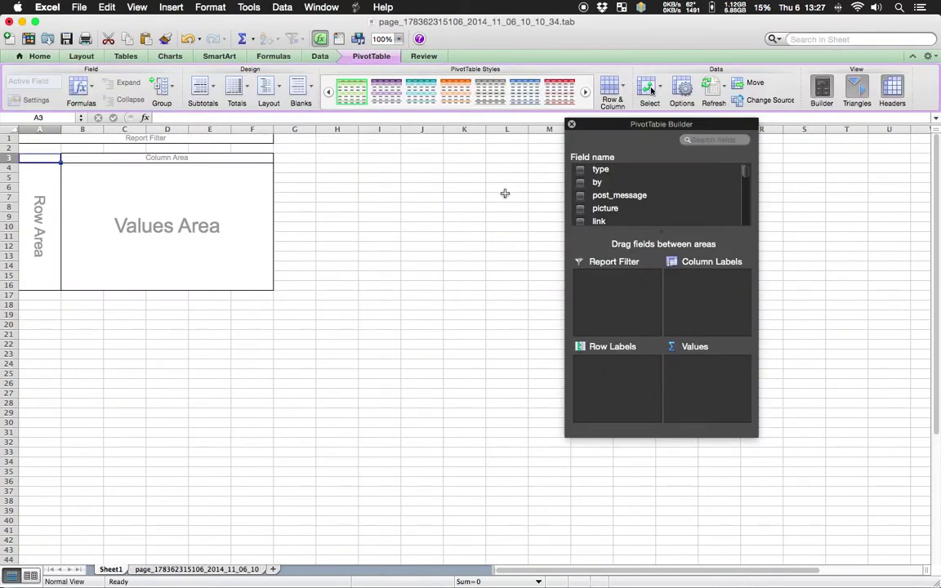
pyautogui.moveTo(692, 127); pyautogui.dragTo(862, 147)
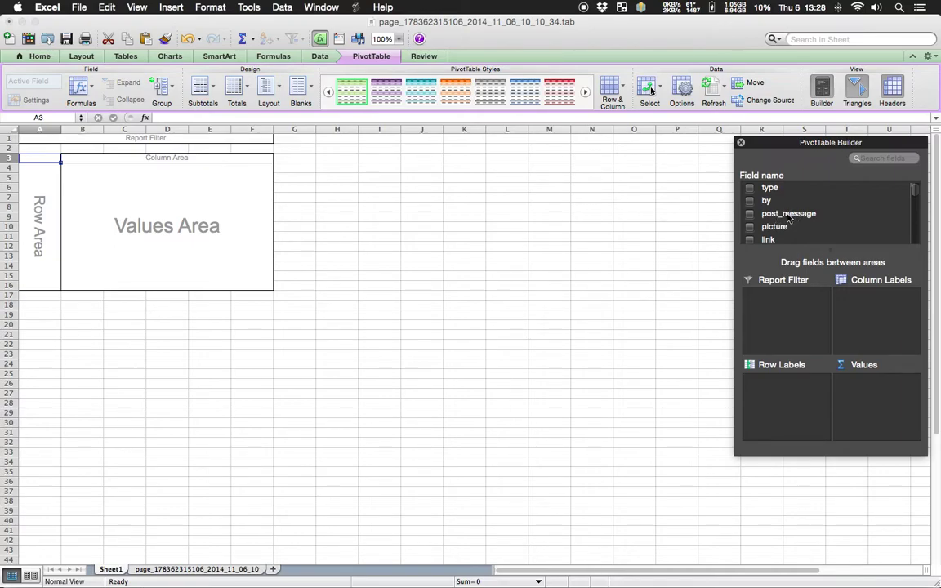
# - Assign post_published_sql to the PivotTable's row labels and type to its column labels
pyautogui.scroll(-2, 846, 194)
pyautogui.scroll(-2, 847, 193)
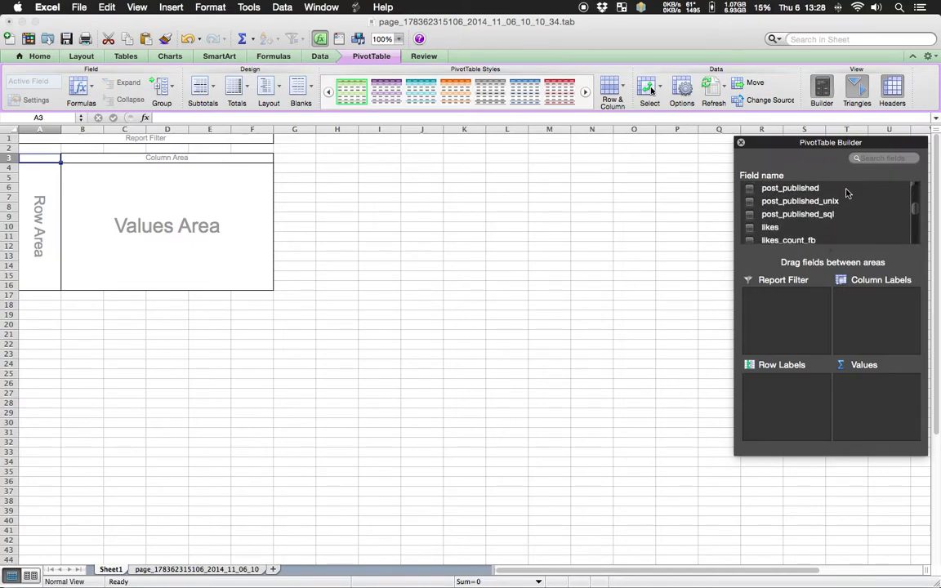
pyautogui.click(801, 215)
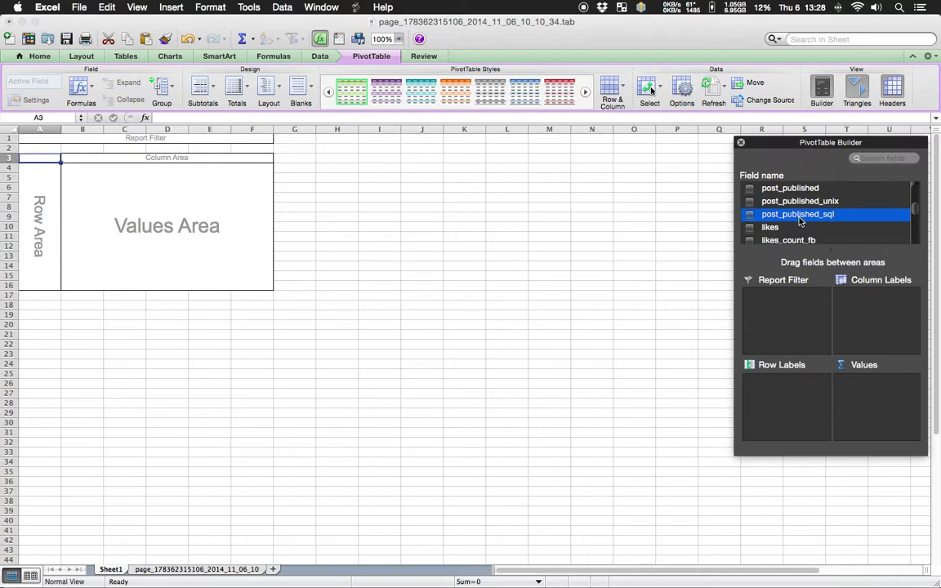
pyautogui.moveTo(799, 220); pyautogui.dragTo(784, 399)
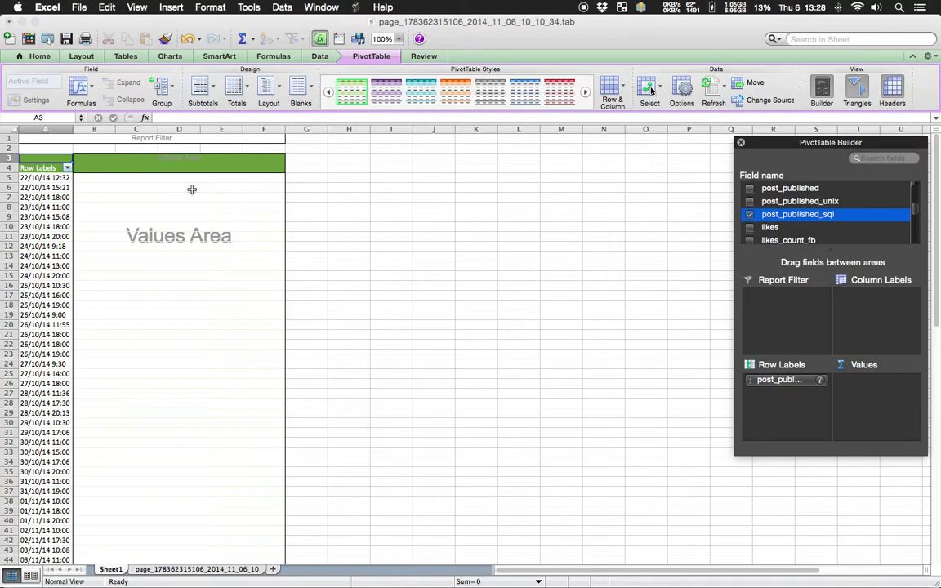
pyautogui.scroll(5, 845, 208)
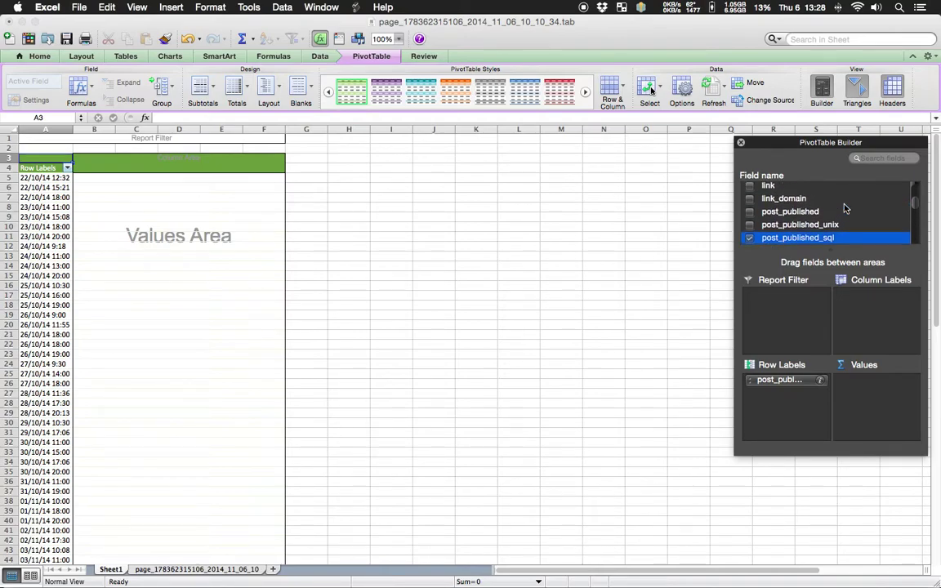
pyautogui.moveTo(769, 188); pyautogui.dragTo(879, 304)
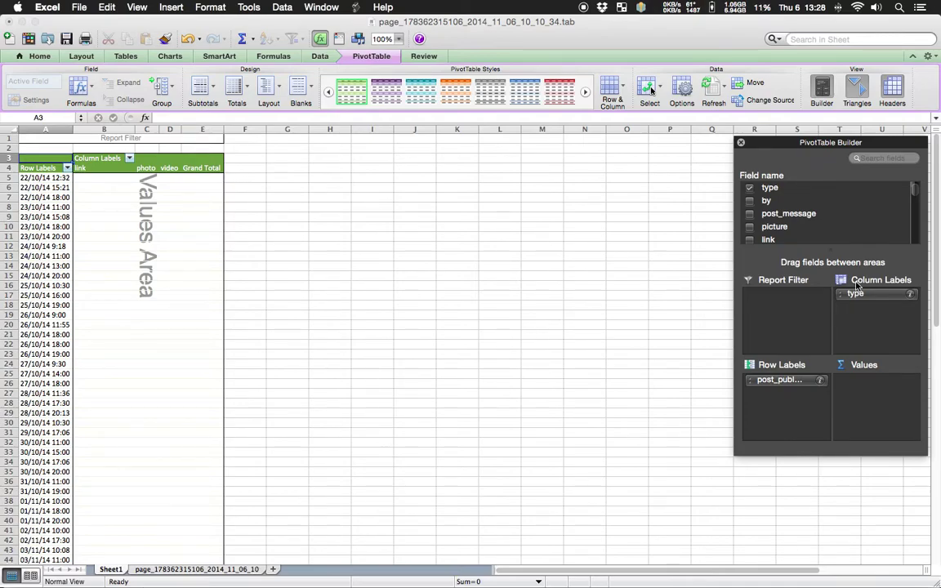
# - Add the engagement field to the PivotTable's values as a sum
pyautogui.scroll(-3, 845, 202)
pyautogui.scroll(-6, 845, 204)
pyautogui.scroll(-1, 844, 201)
pyautogui.moveTo(785, 211); pyautogui.dragTo(890, 408)
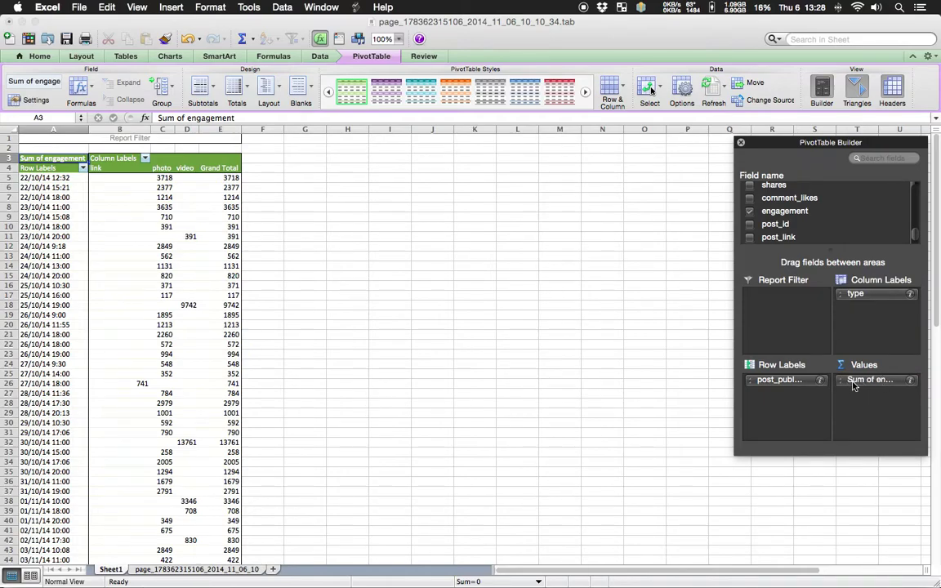
# - Check in the engagement value field's settings that it is summarized by Sum, and keep that setting
pyautogui.click(911, 380)
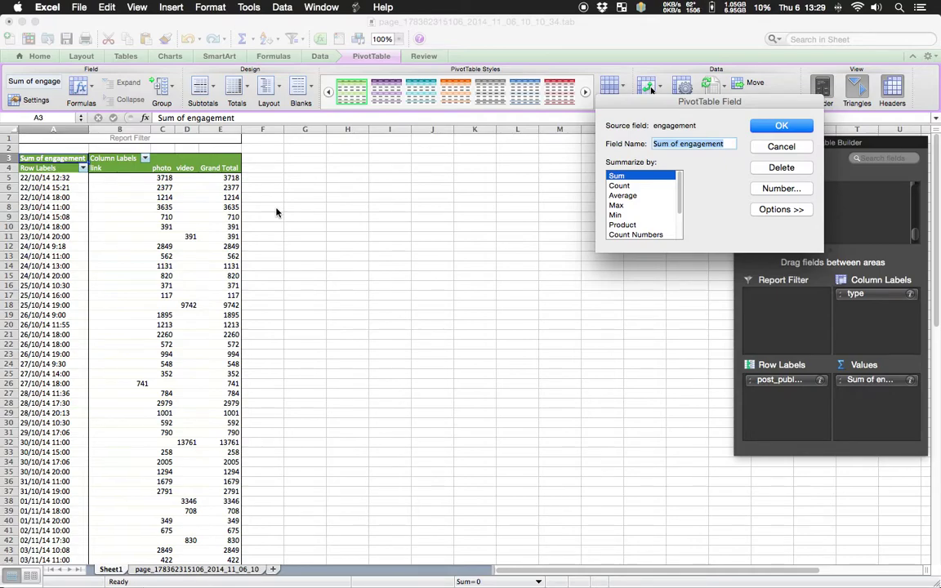
pyautogui.click(768, 128)
pyautogui.click(769, 128)
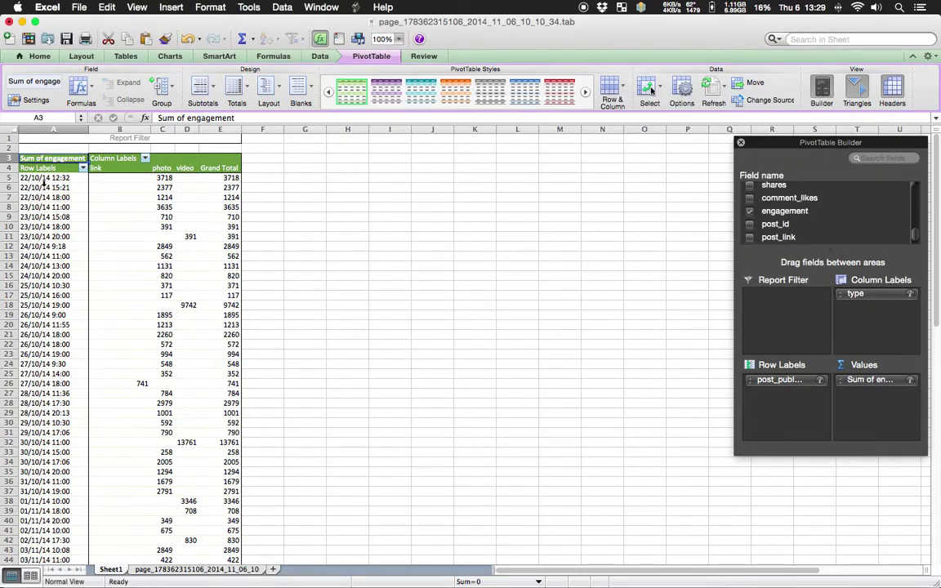
# - Group the publication dates in the PivotTable's row labels by Days
pyautogui.moveTo(42, 177); pyautogui.dragTo(59, 359)
pyautogui.click(58, 235)
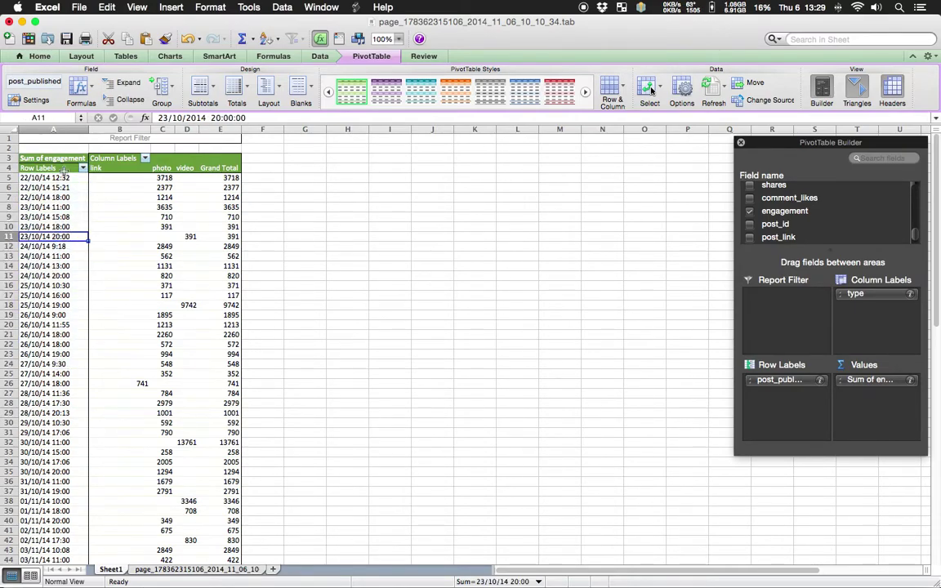
pyautogui.click(63, 178)
pyautogui.click(58, 167)
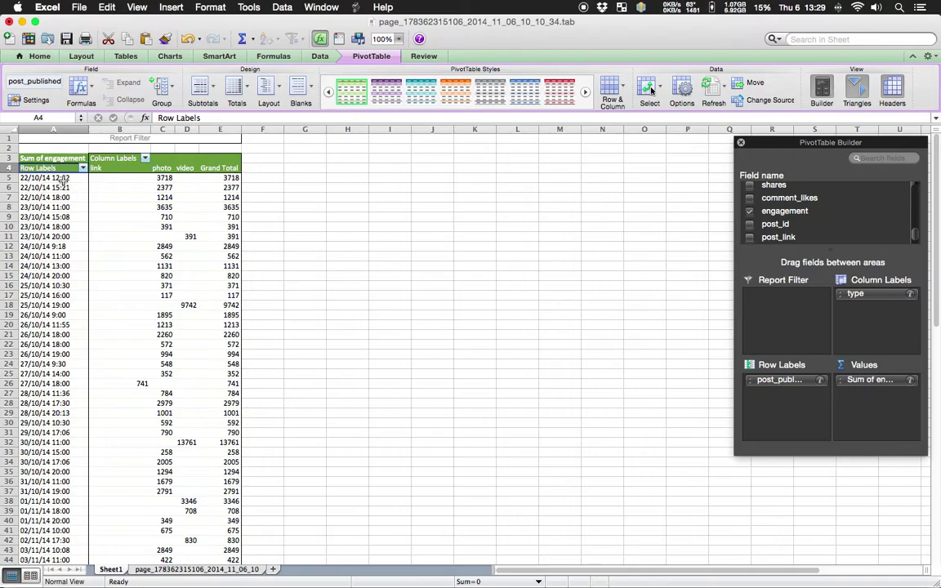
pyautogui.click(63, 179)
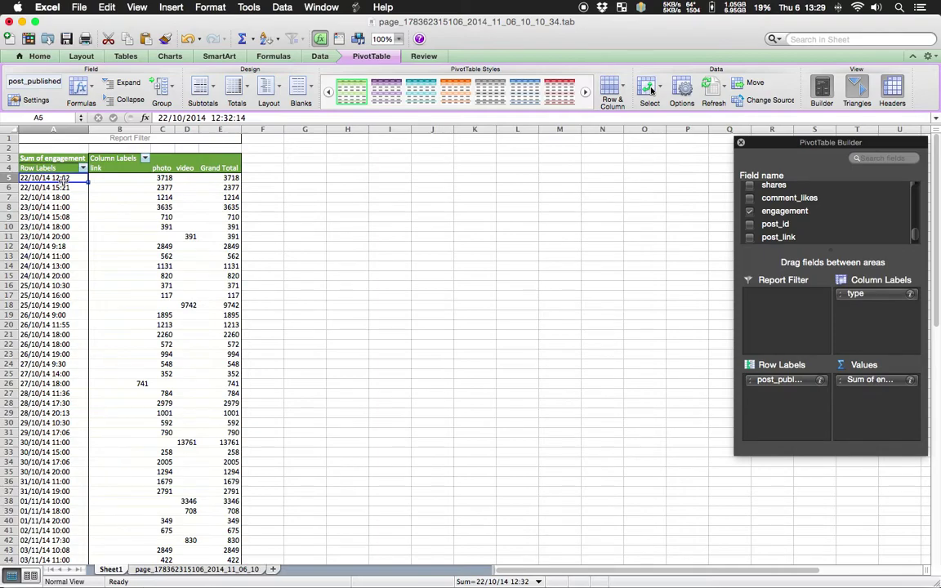
pyautogui.rightClick(64, 179)
pyautogui.moveTo(120, 249)
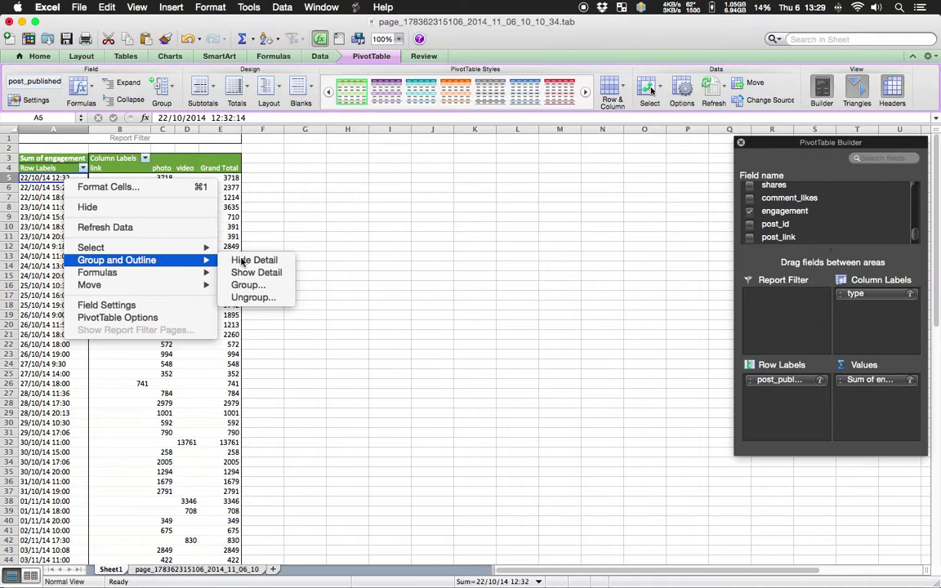
pyautogui.click(248, 284)
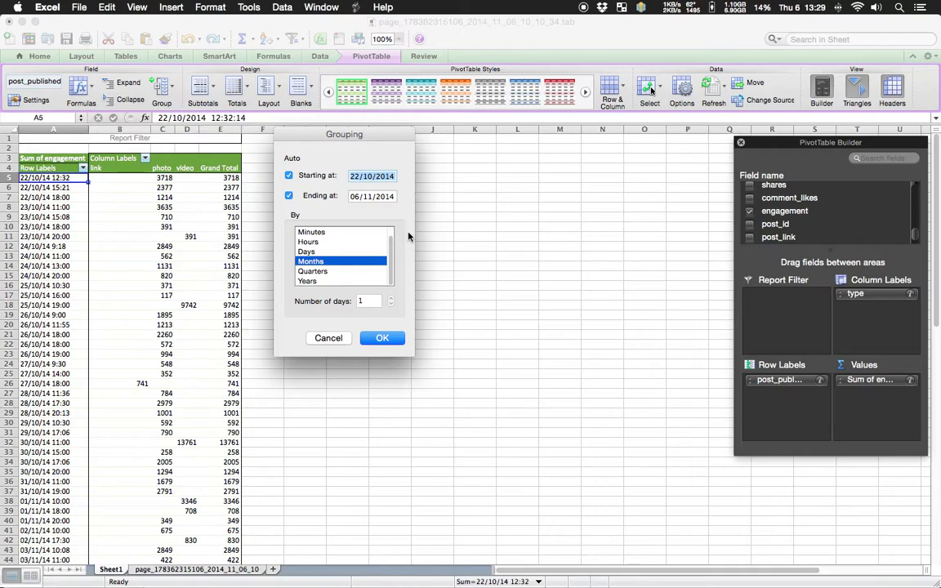
pyautogui.click(343, 252)
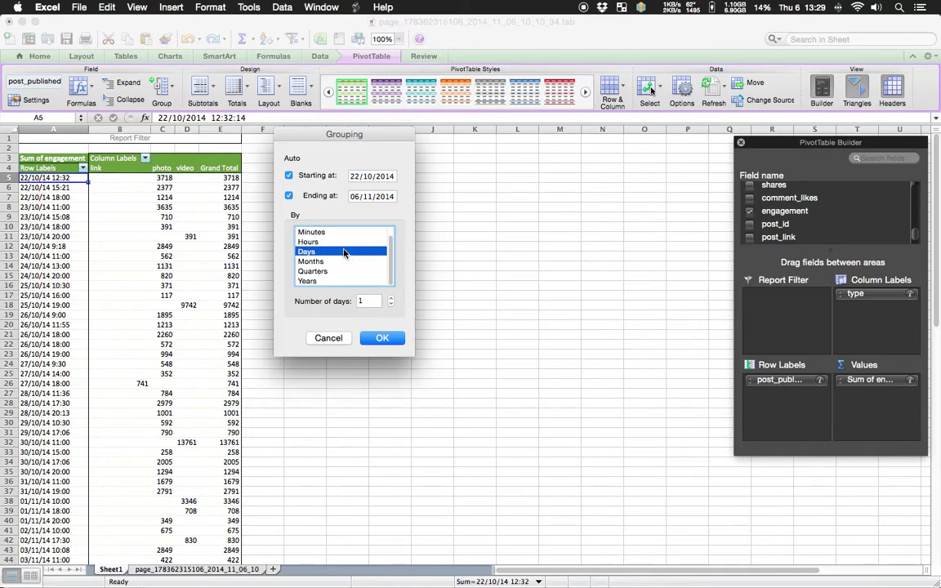
pyautogui.click(381, 338)
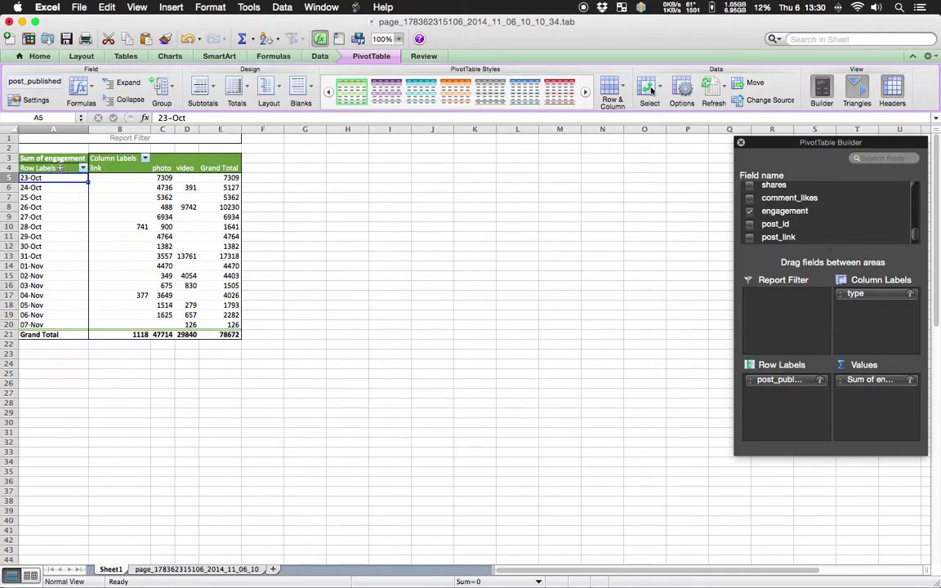
# - Insert a 2-D stacked column chart from the PivotTable range A4:D20, place it beside the table and enlarge it
pyautogui.moveTo(53, 167); pyautogui.dragTo(189, 324)
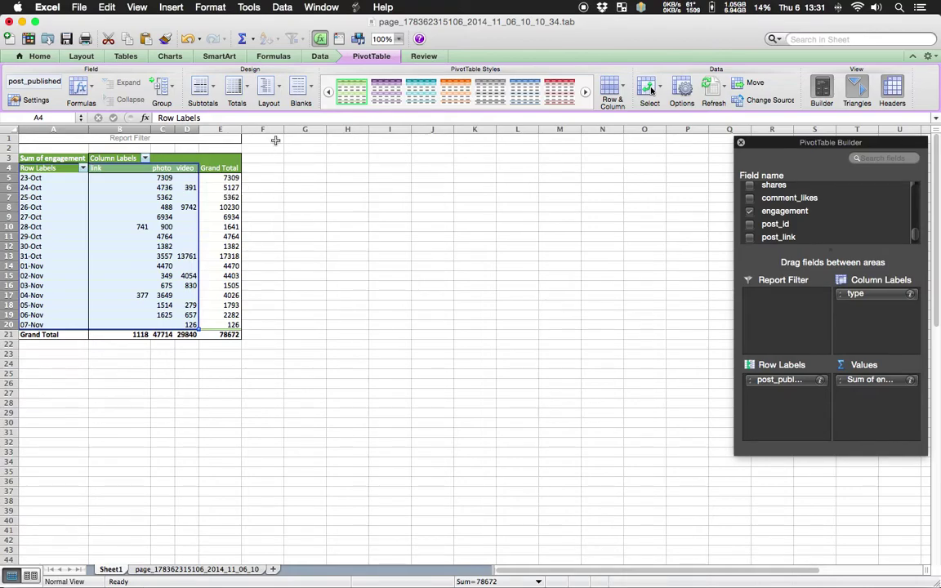
pyautogui.click(169, 56)
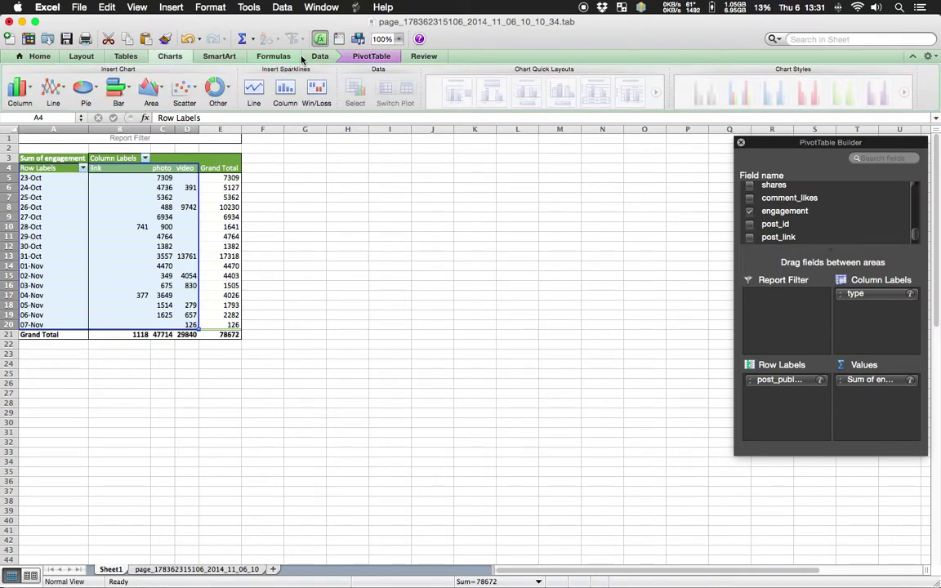
pyautogui.click(20, 88)
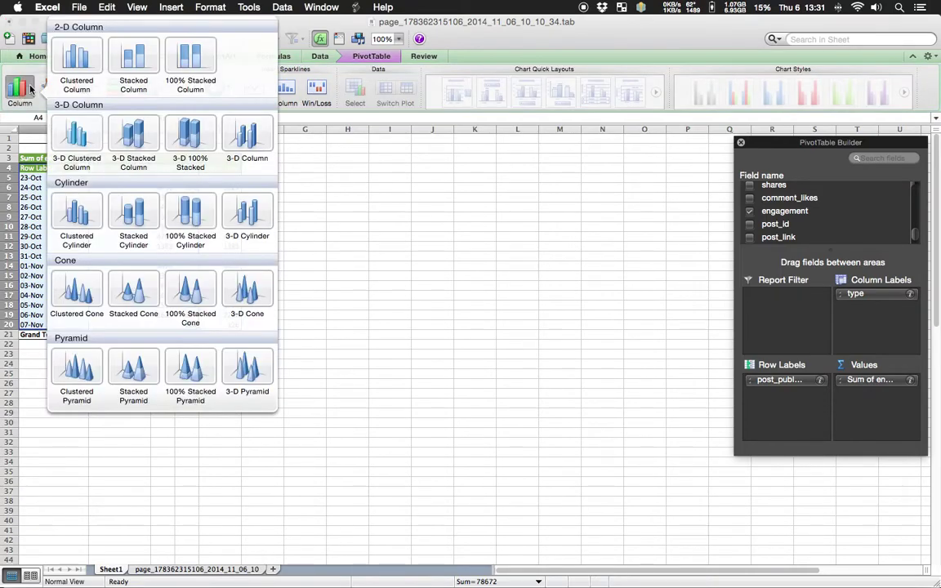
pyautogui.click(131, 68)
pyautogui.moveTo(451, 281); pyautogui.dragTo(335, 148)
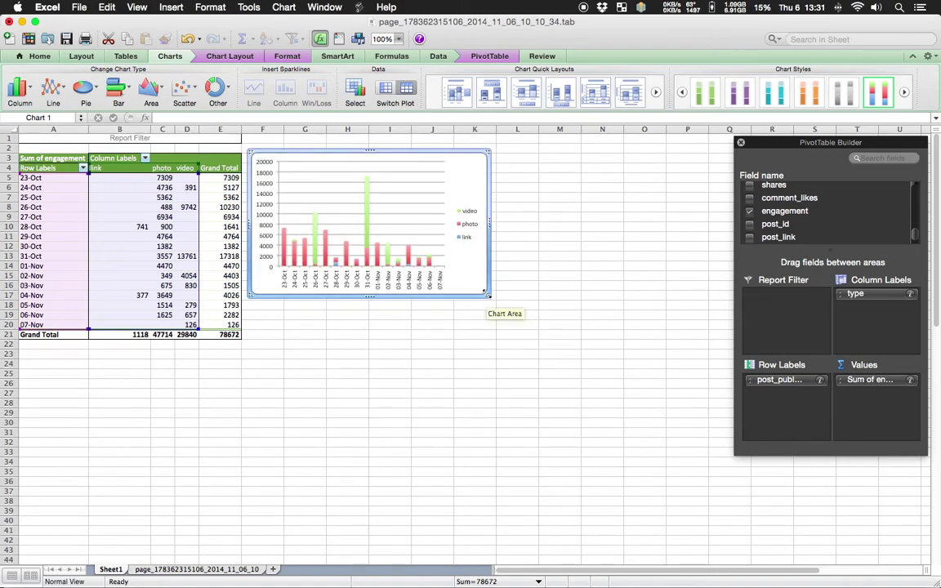
pyautogui.moveTo(488, 295); pyautogui.dragTo(711, 488)
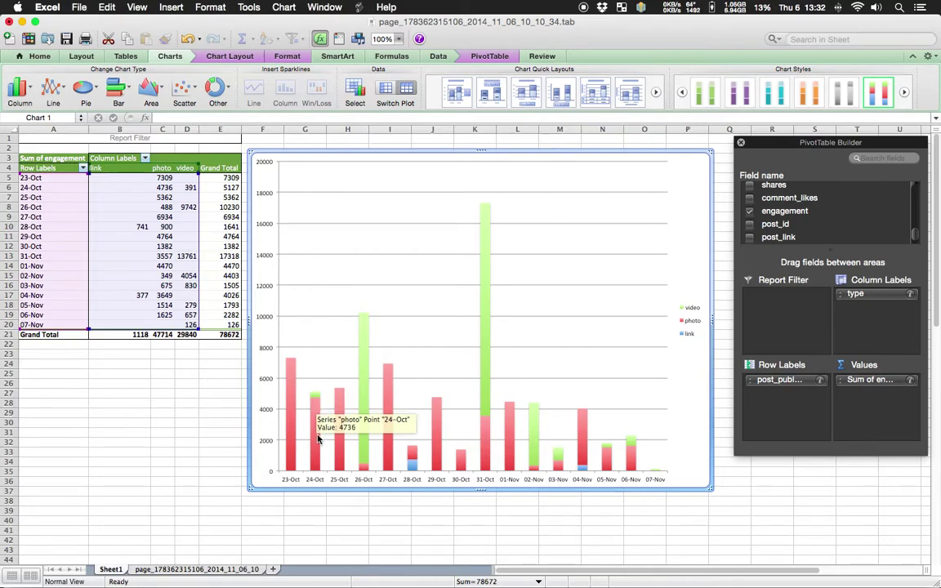
pyautogui.moveTo(488, 260)
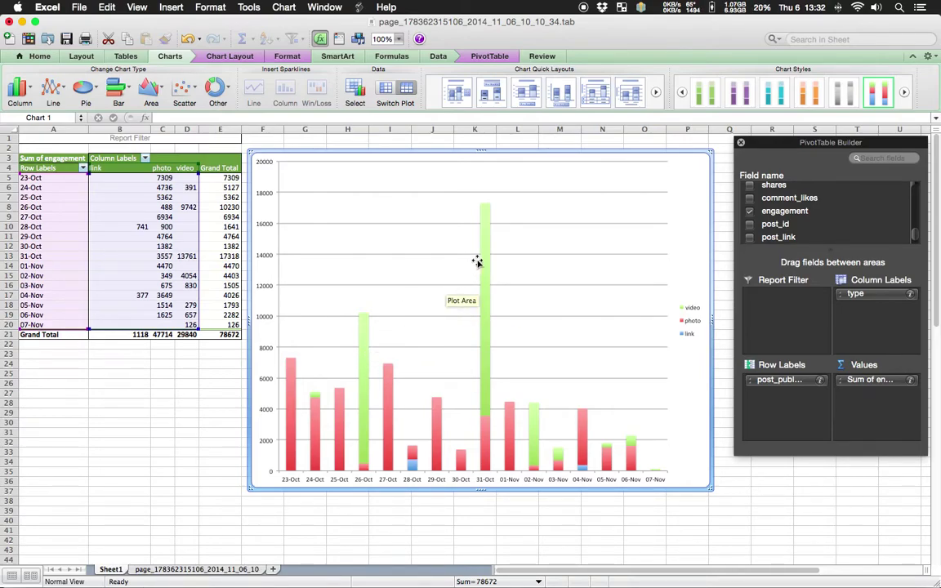
pyautogui.moveTo(482, 200)
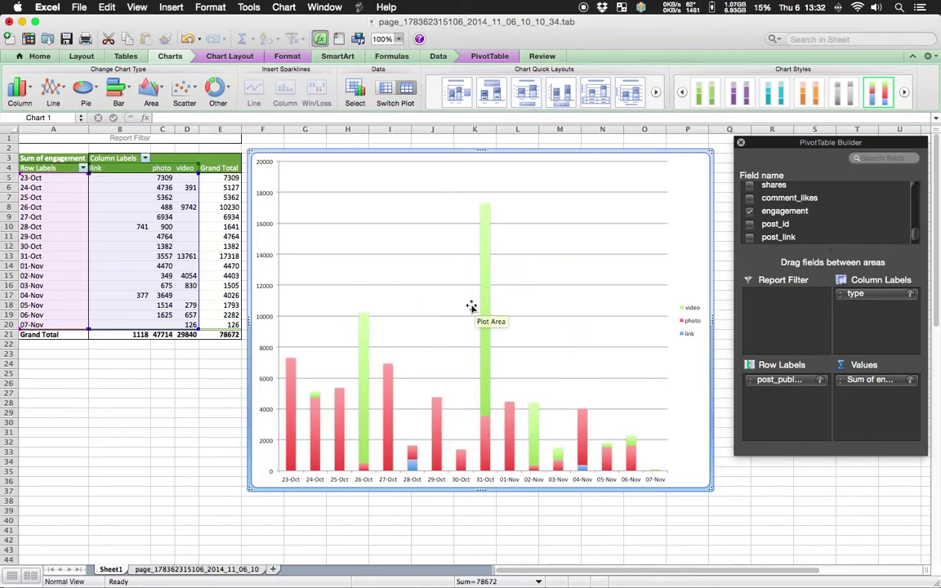
pyautogui.moveTo(486, 293)
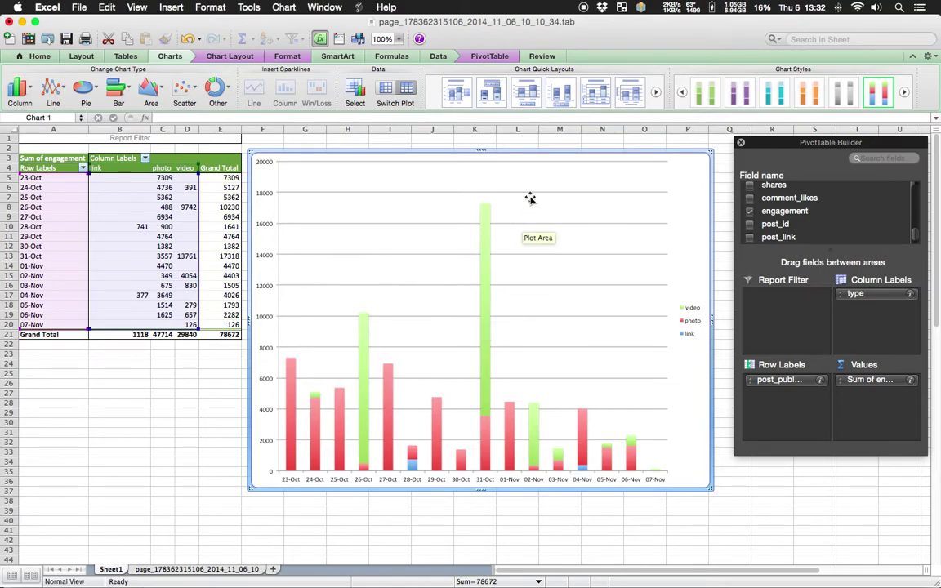
# - Delete the stacked column chart and ungroup the daily publication dates in the row labels
pyautogui.click(60, 185)
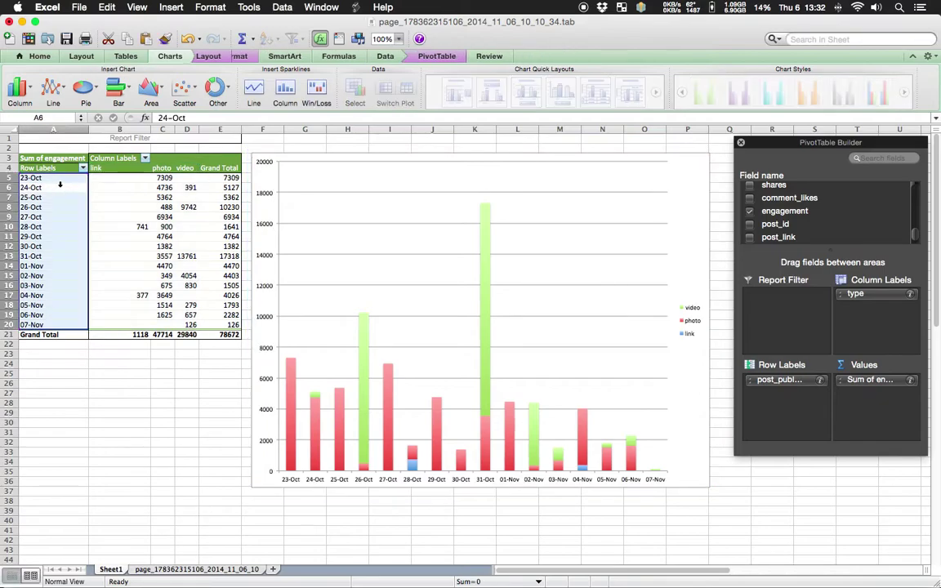
pyautogui.click(344, 166)
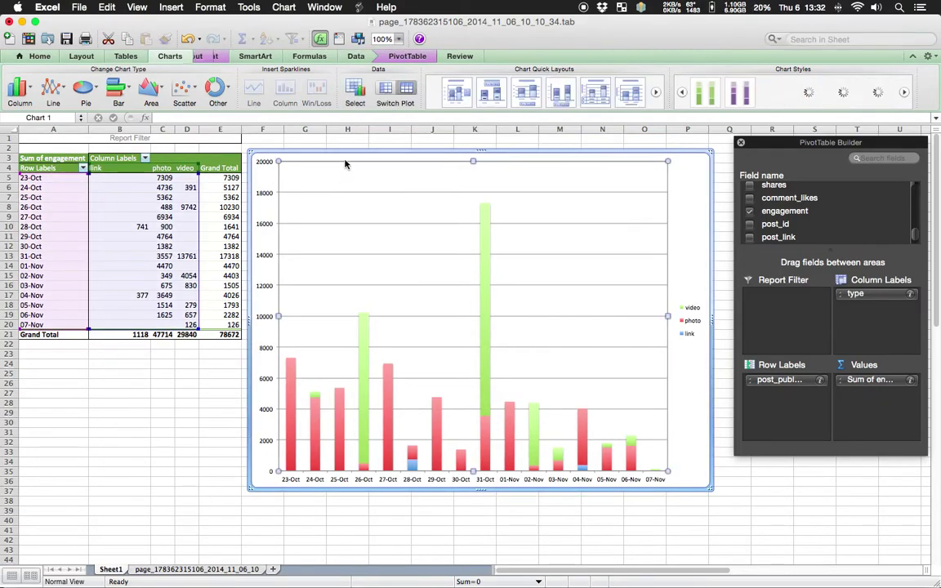
pyautogui.press('Delete')
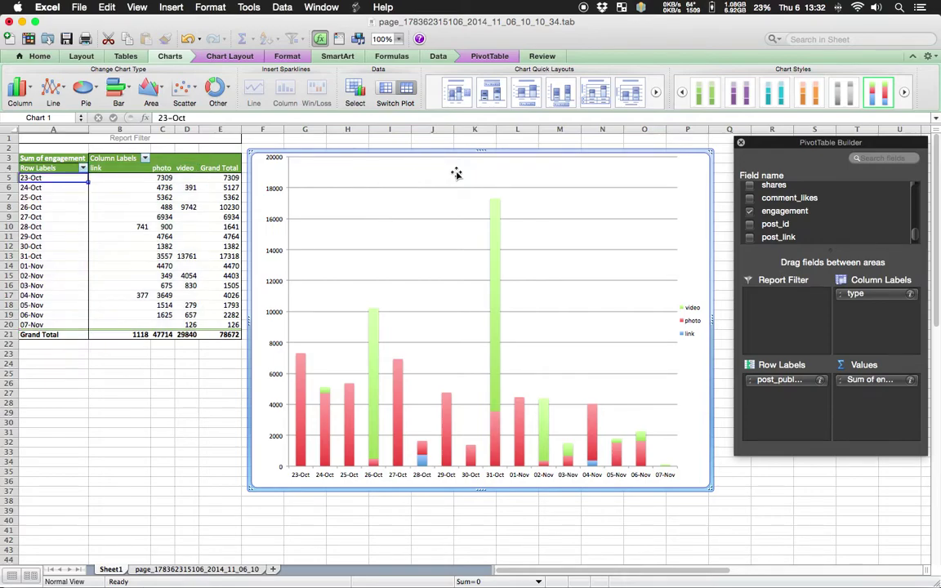
pyautogui.rightClick(46, 177)
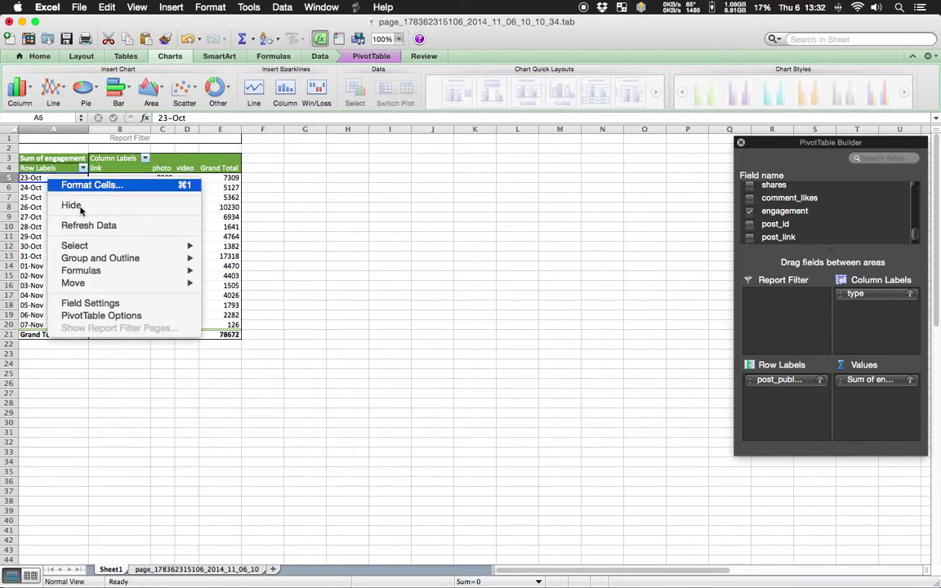
pyautogui.moveTo(106, 258)
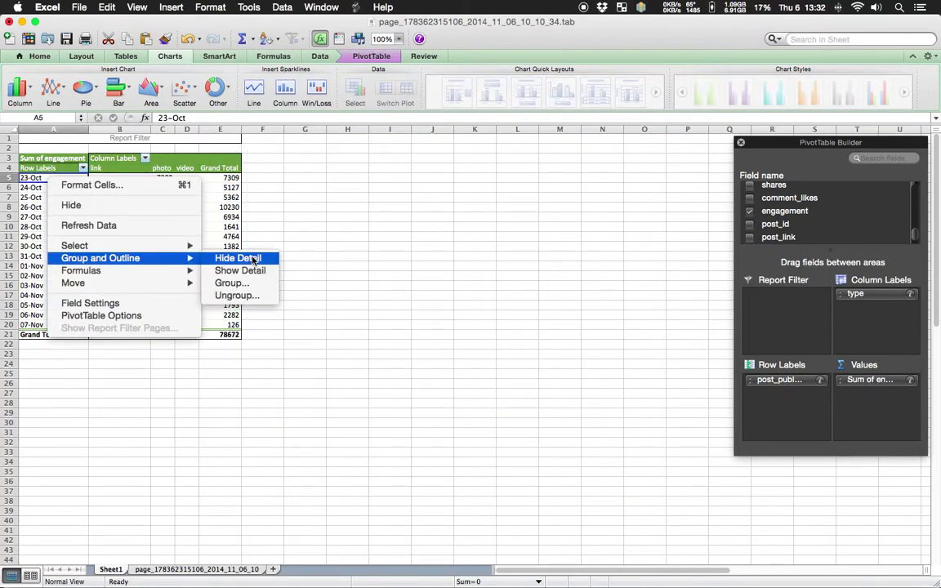
pyautogui.click(249, 295)
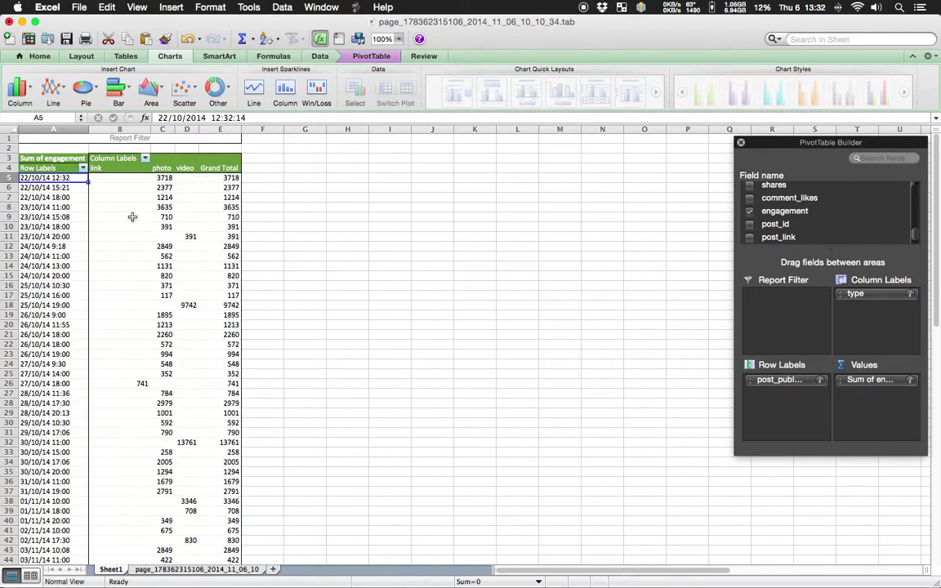
# - Group the publication dates in the PivotTable's row labels by Months
pyautogui.rightClick(62, 179)
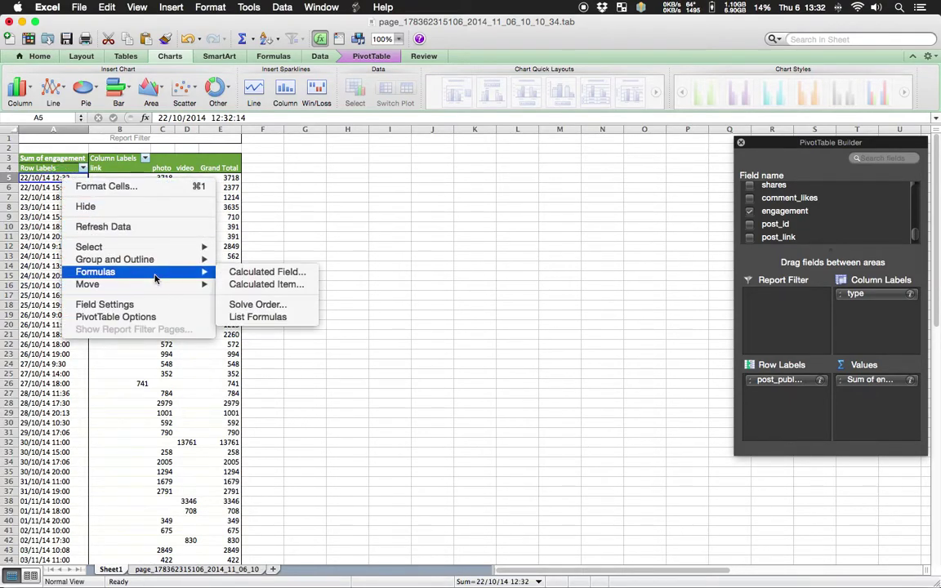
pyautogui.moveTo(143, 259)
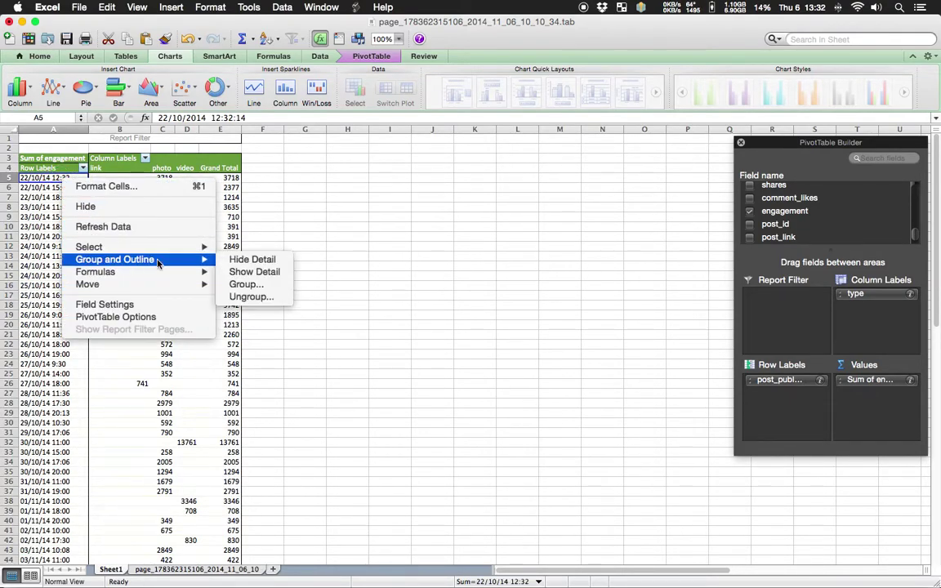
pyautogui.click(240, 285)
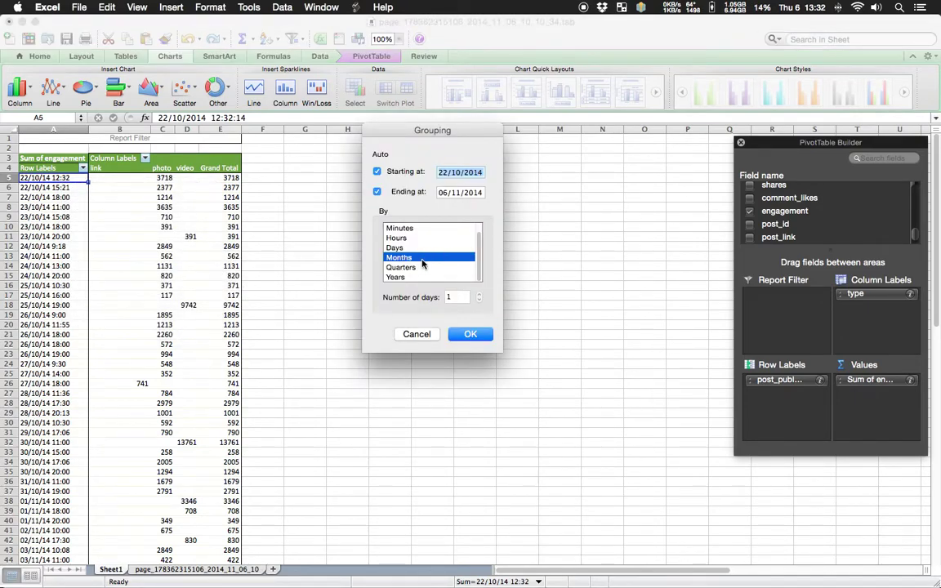
pyautogui.click(470, 334)
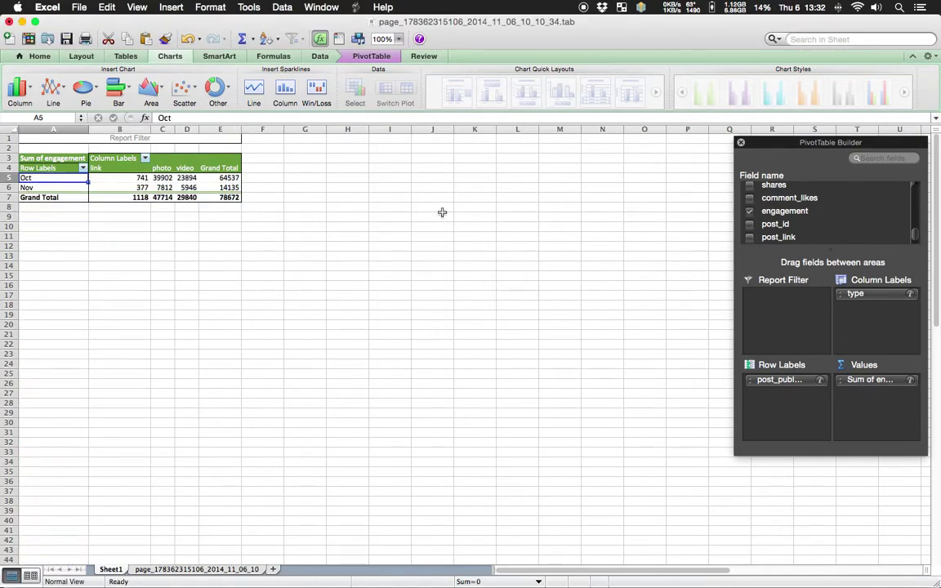
# - Ungroup the monthly row labels back to individual publication times
pyautogui.rightClick(67, 177)
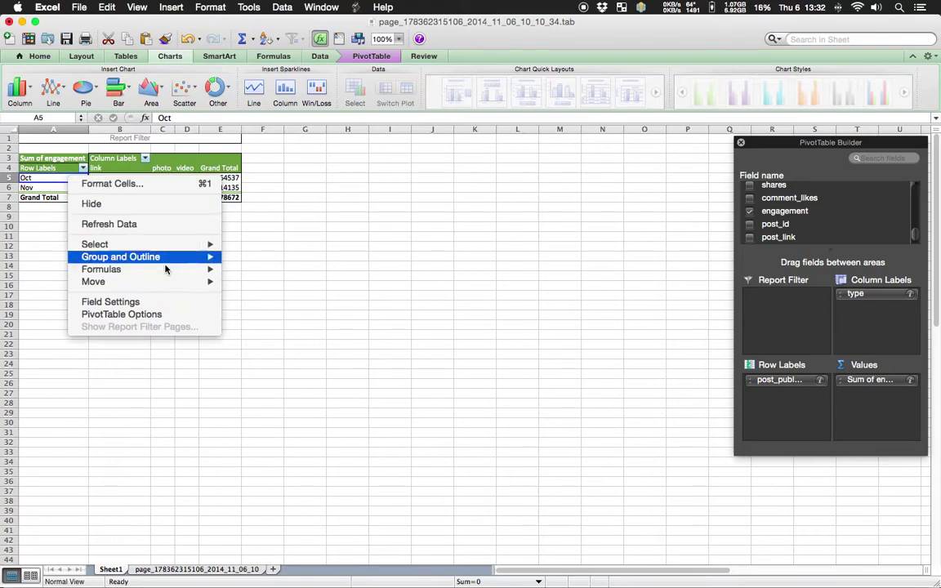
pyautogui.moveTo(161, 258)
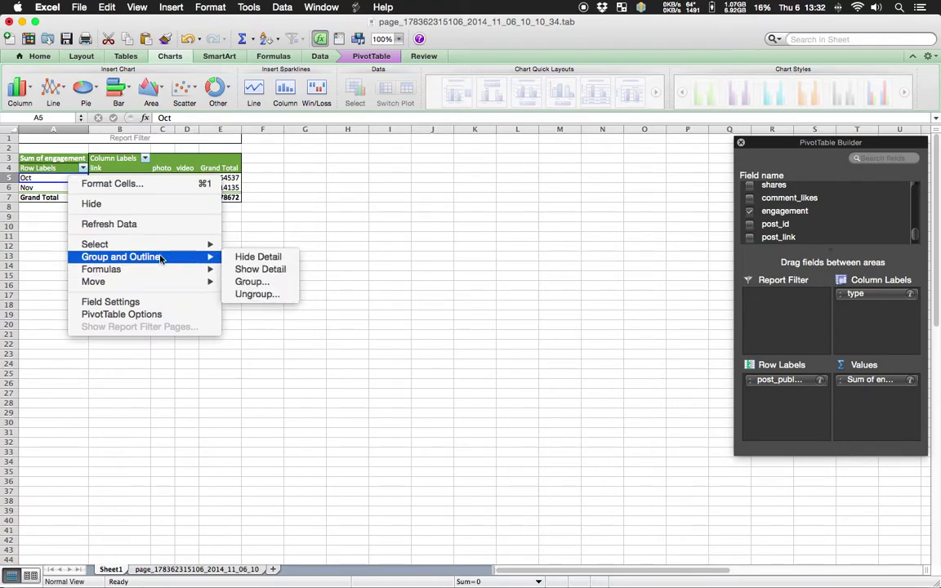
pyautogui.click(266, 296)
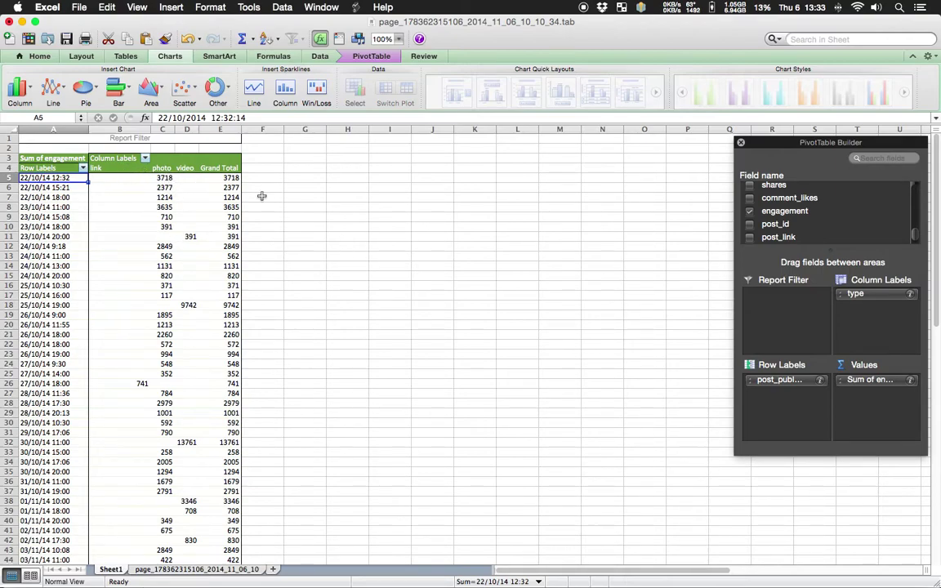
# - Change the engagement value field to be summarized by Count instead of Sum
pyautogui.click(909, 380)
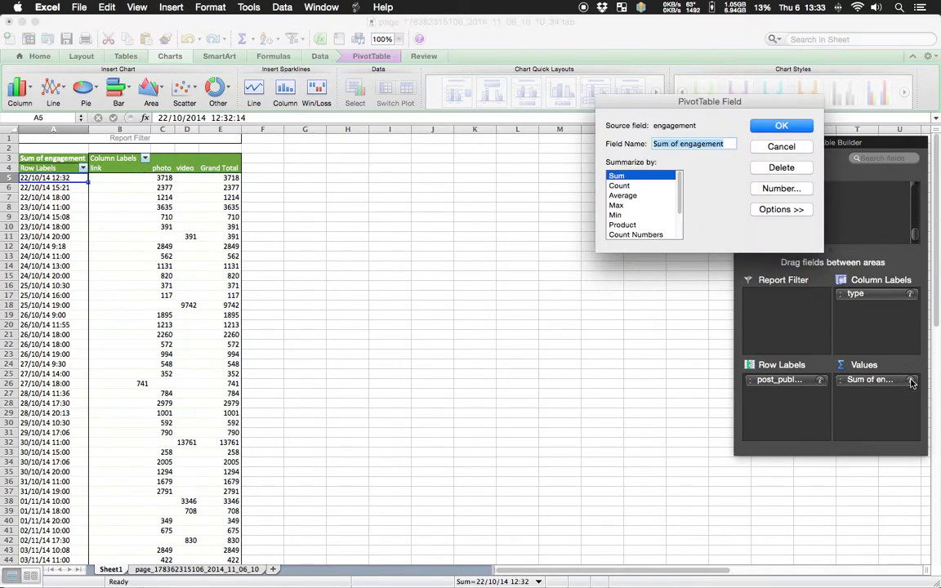
pyautogui.click(649, 185)
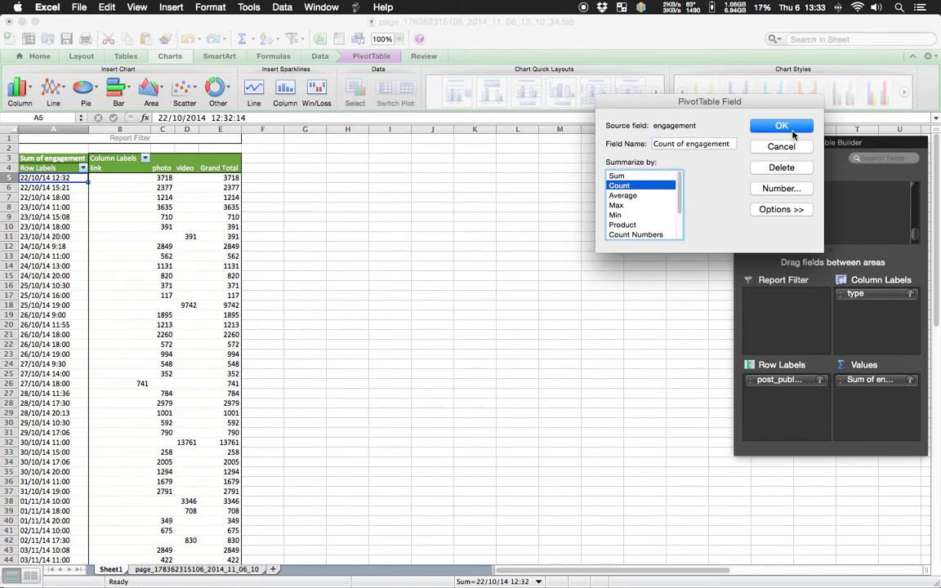
pyautogui.click(782, 127)
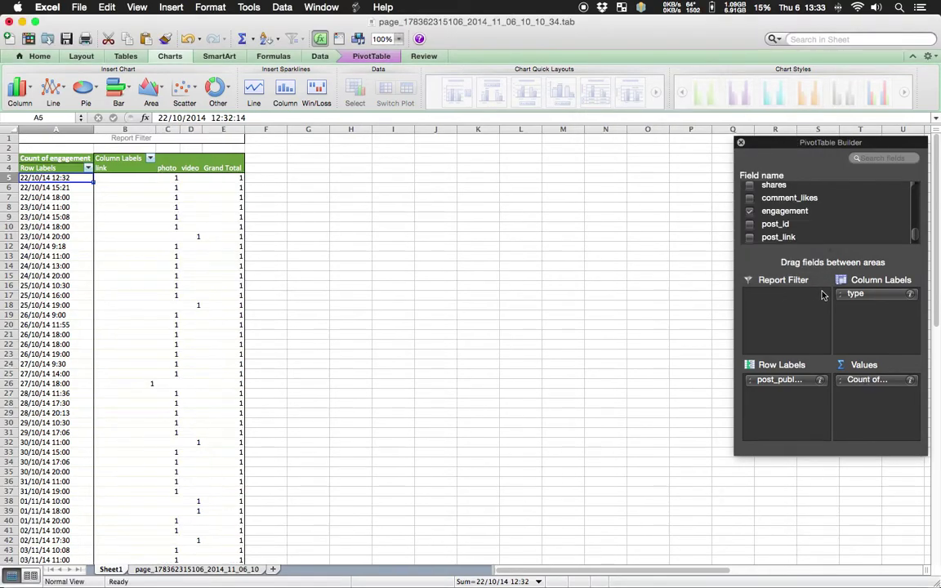
# - Group the publication dates in the PivotTable's row labels by Days
pyautogui.rightClick(54, 174)
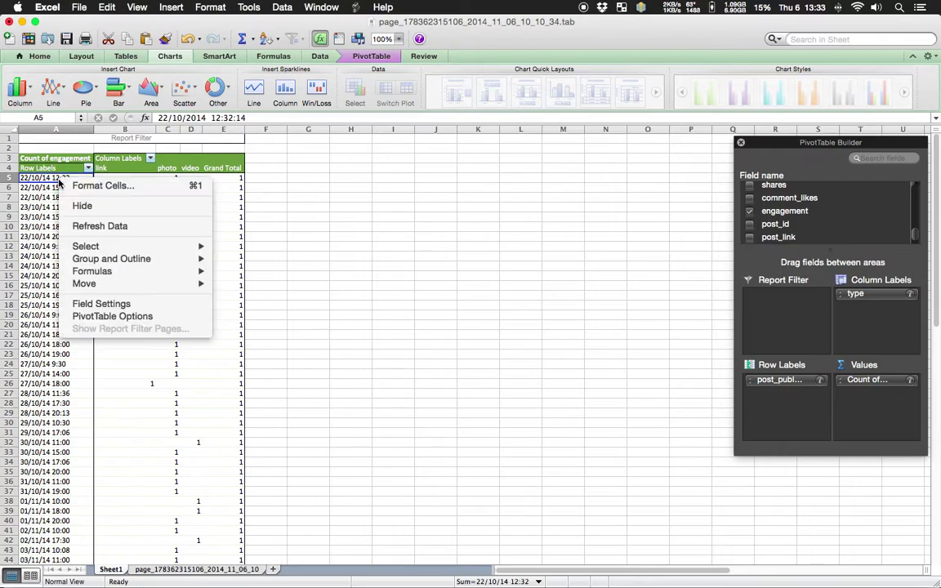
pyautogui.moveTo(150, 259)
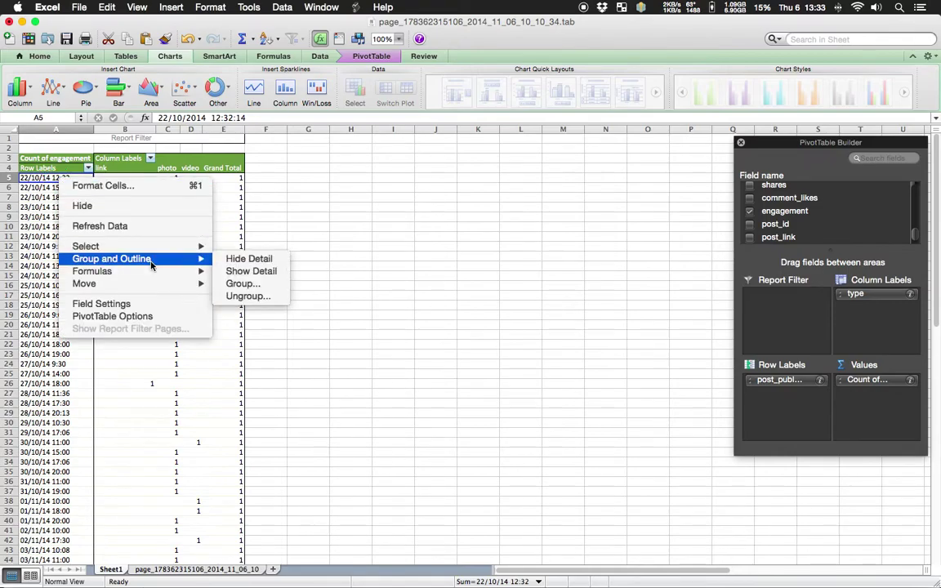
pyautogui.click(233, 281)
pyautogui.click(207, 284)
pyautogui.click(235, 294)
pyautogui.click(282, 371)
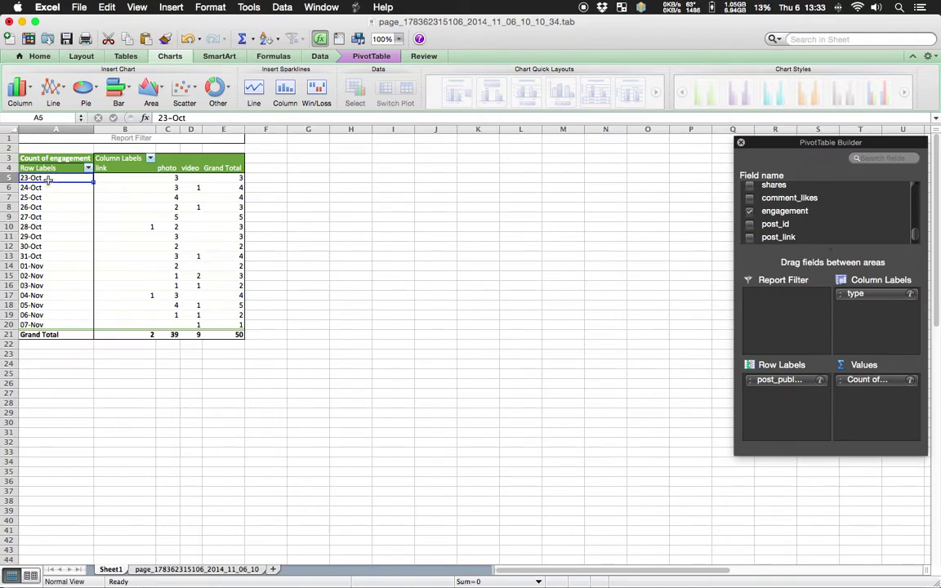
# - Insert a 2-D stacked column chart from the daily link, photo and video counts, without the grand totals
pyautogui.moveTo(45, 178); pyautogui.dragTo(196, 323)
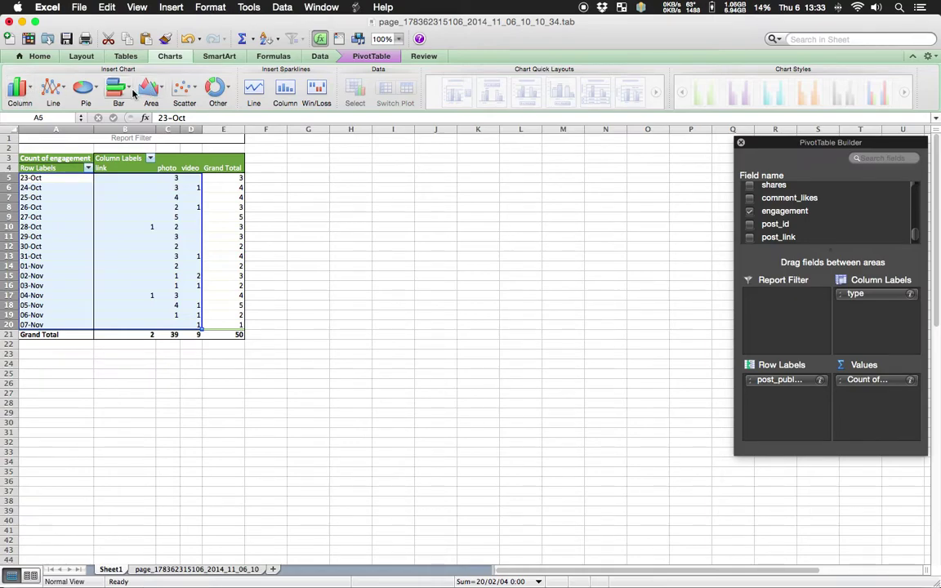
pyautogui.click(33, 92)
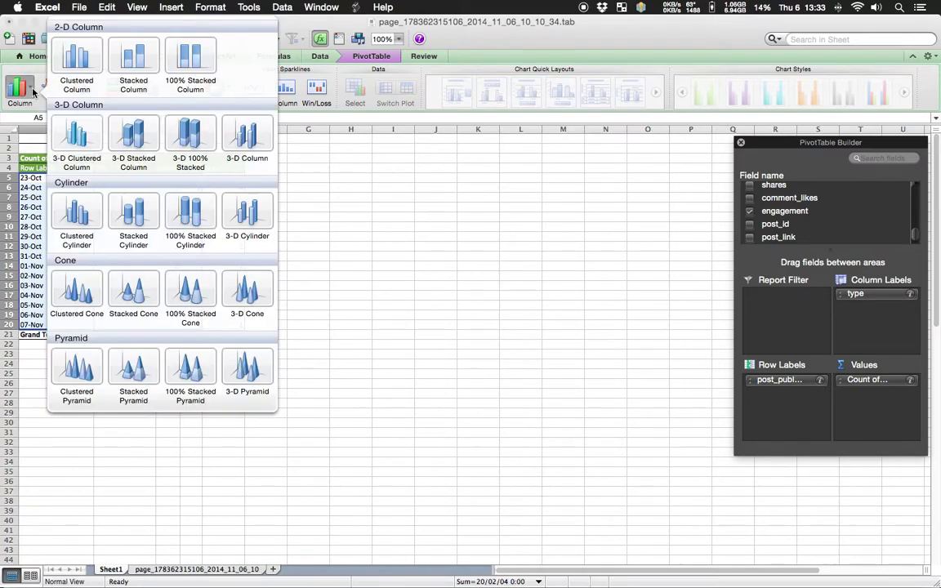
pyautogui.click(139, 69)
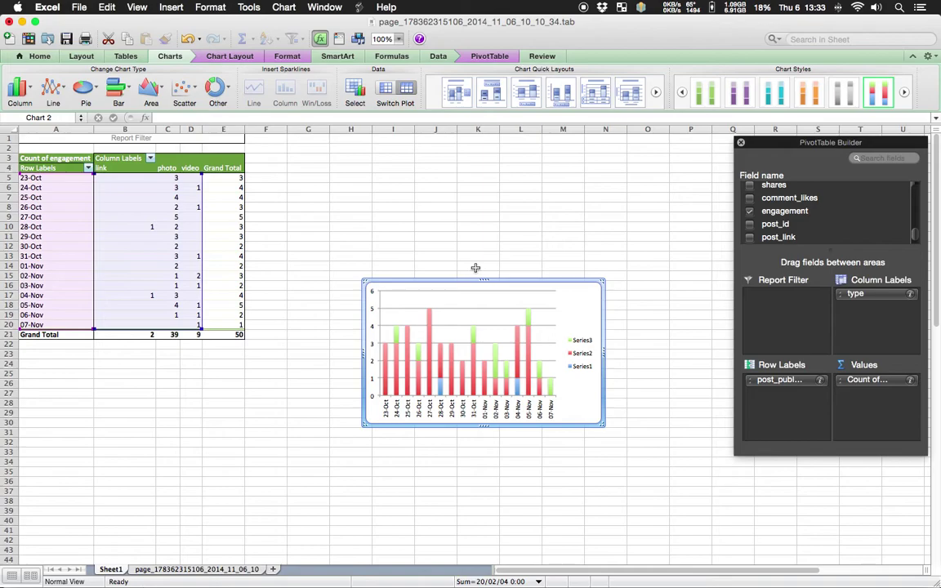
# - Enlarge the daily post count chart and place it beside the PivotTable
pyautogui.moveTo(464, 274); pyautogui.dragTo(391, 186)
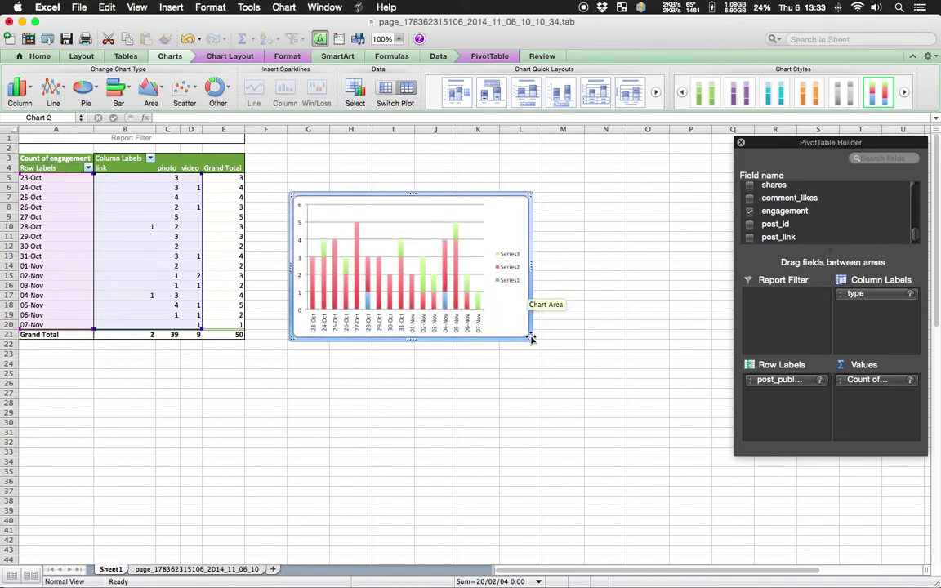
pyautogui.moveTo(532, 339); pyautogui.dragTo(707, 497)
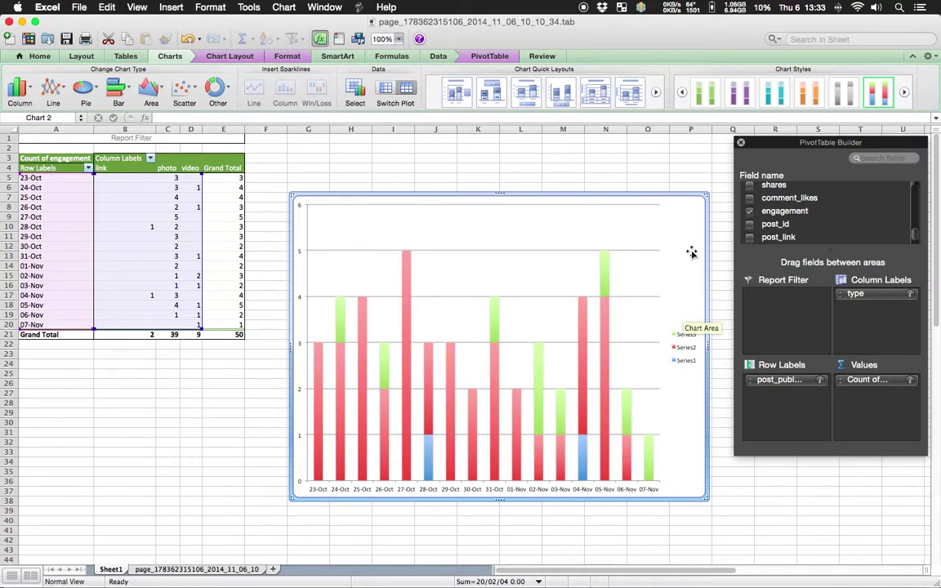
pyautogui.moveTo(458, 194); pyautogui.dragTo(427, 152)
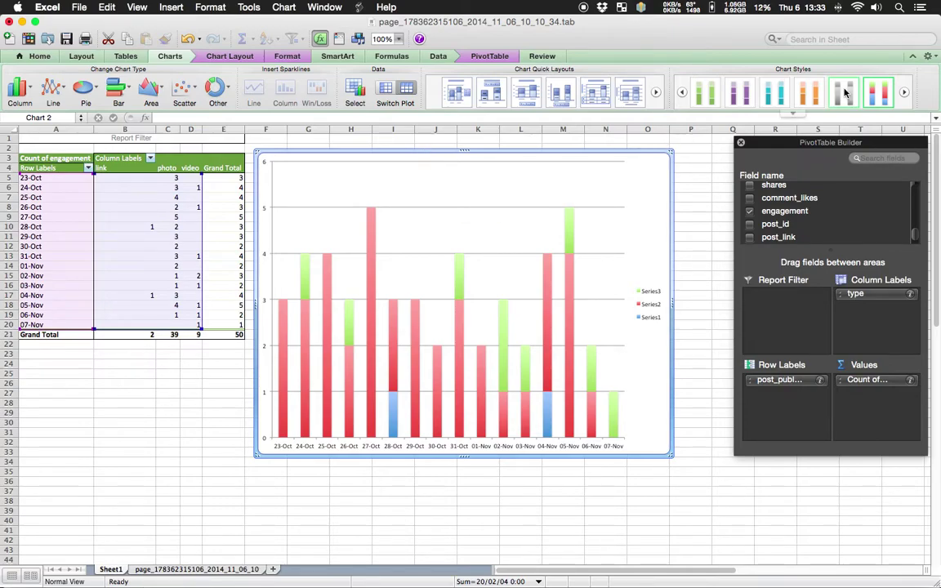
# - Apply the flat multicolour chart style to the daily post count chart, and delete the chart
pyautogui.click(792, 114)
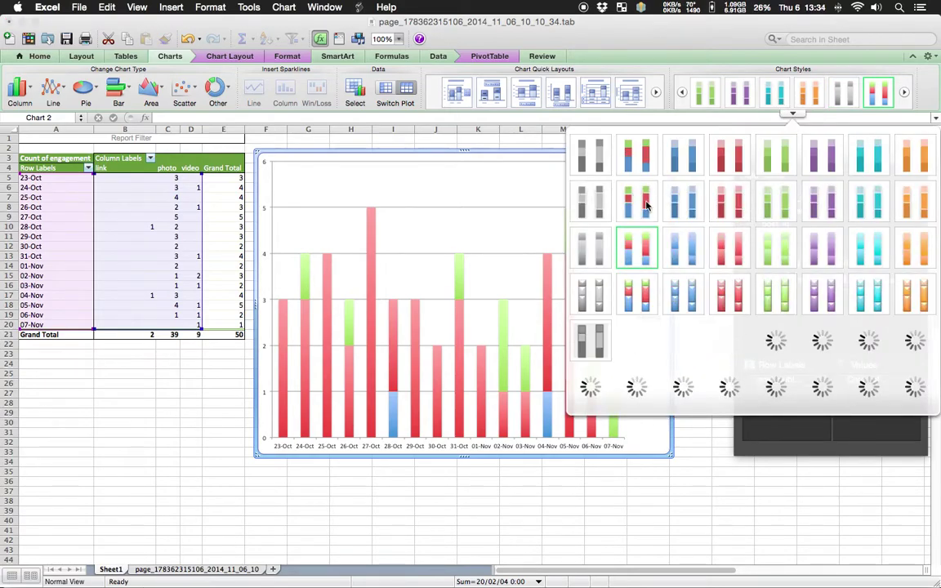
pyautogui.click(676, 201)
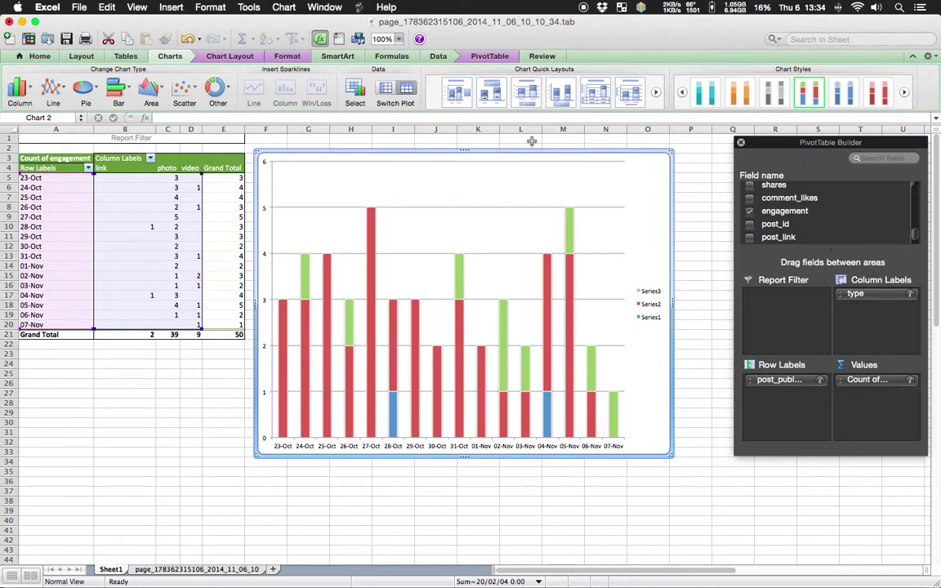
pyautogui.press('Delete')
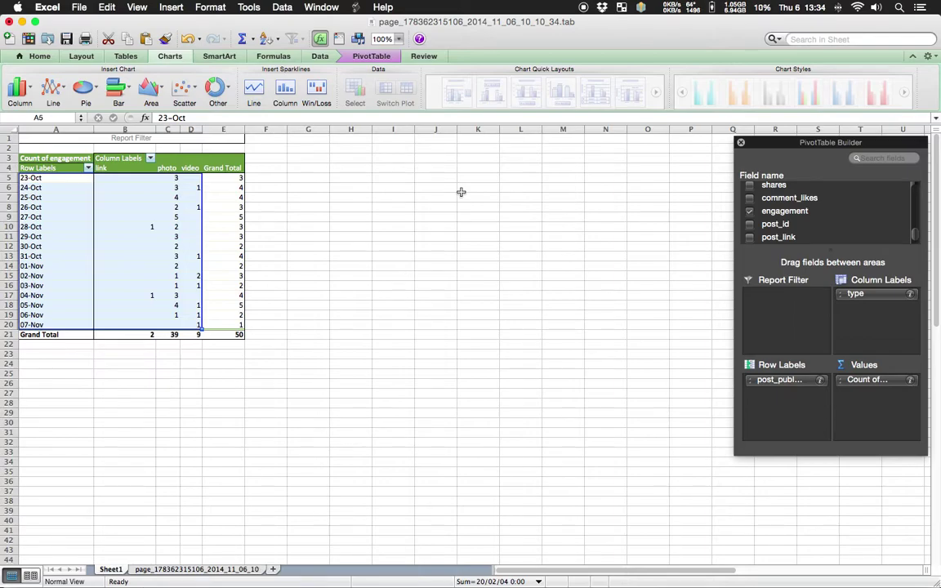
# - Change the engagement value field to be summarized by Sum
pyautogui.click(910, 380)
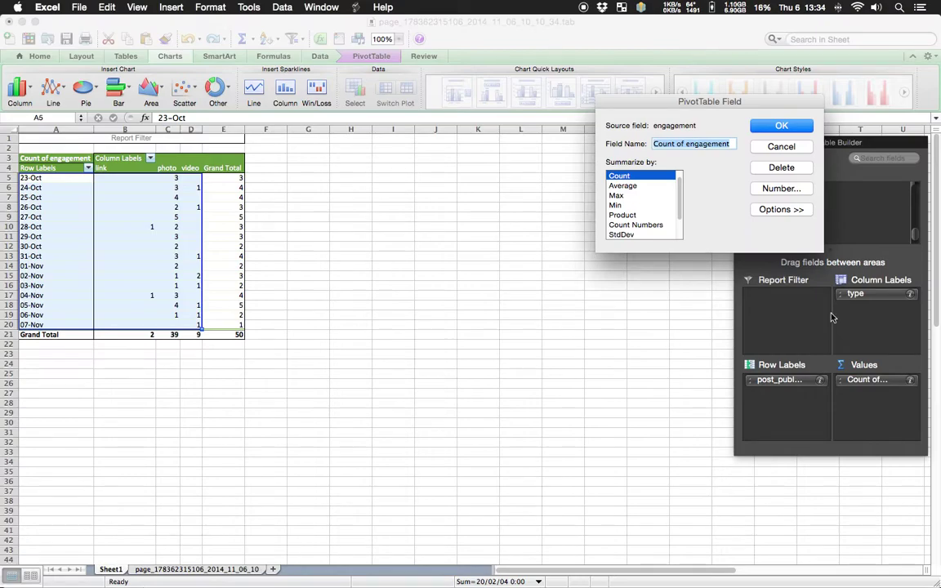
pyautogui.scroll(1, 669, 191)
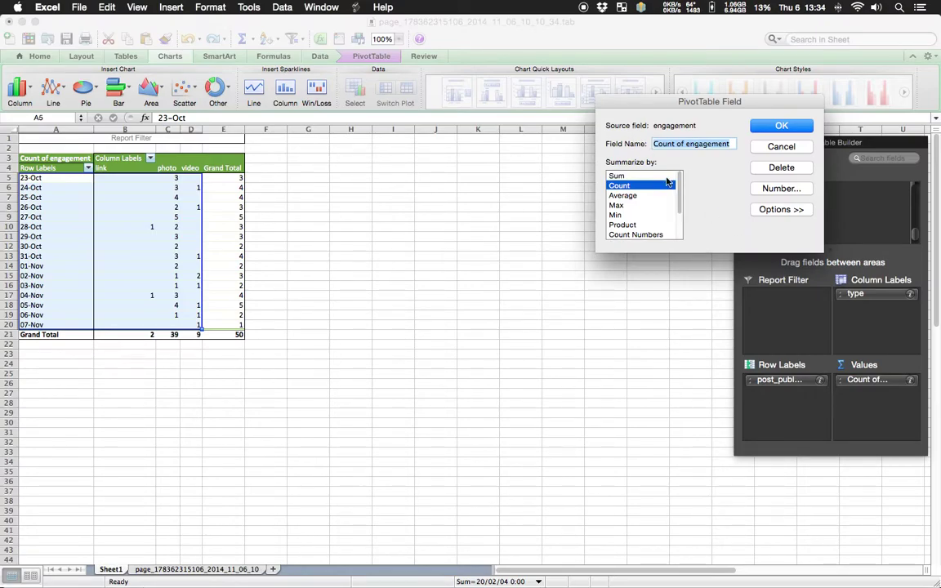
pyautogui.click(653, 176)
pyautogui.click(788, 124)
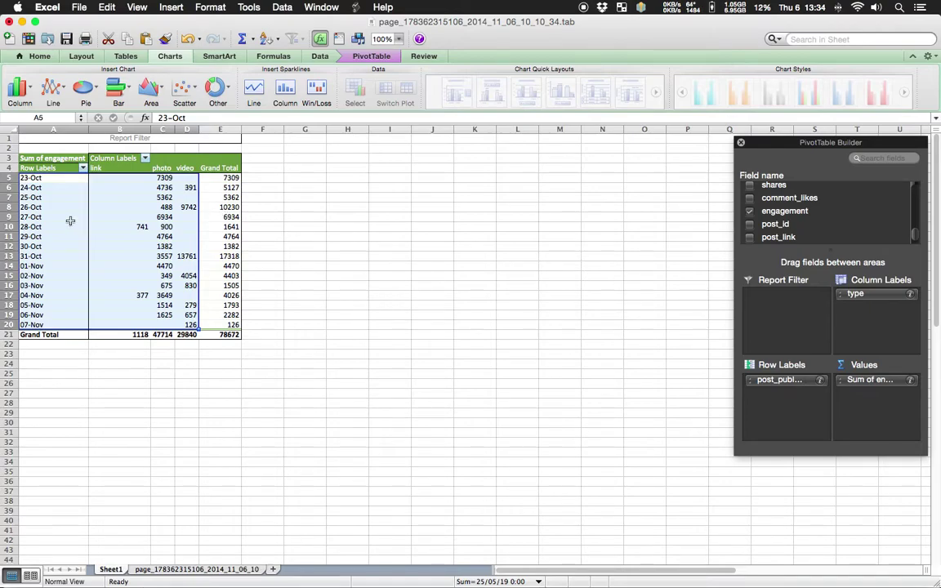
# - Ungroup the daily row labels back to individual publication times
pyautogui.click(119, 236)
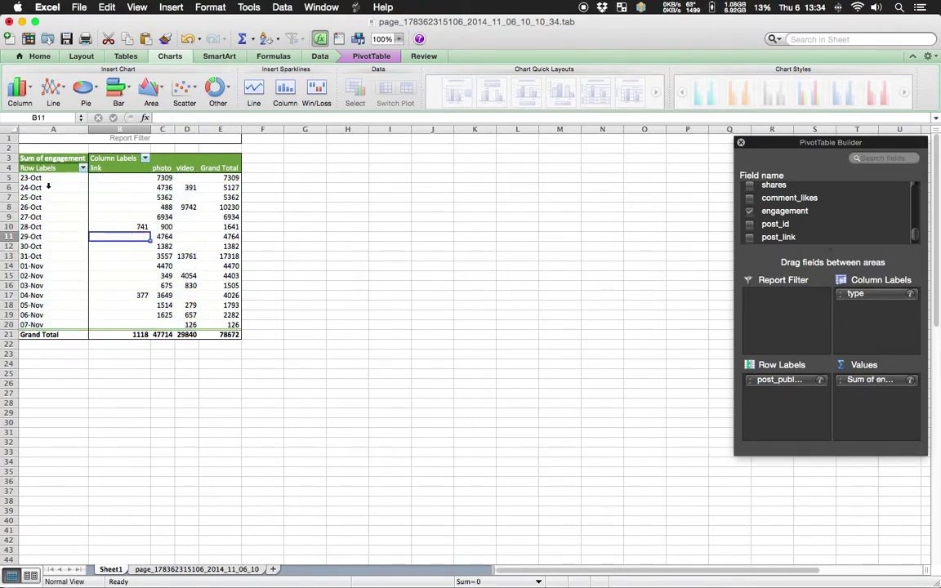
pyautogui.rightClick(49, 180)
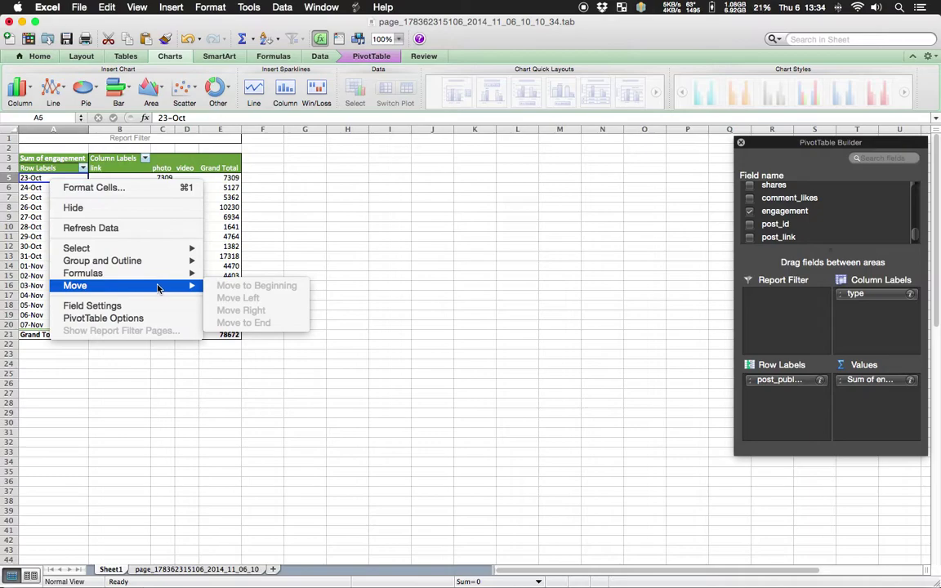
pyautogui.moveTo(153, 276)
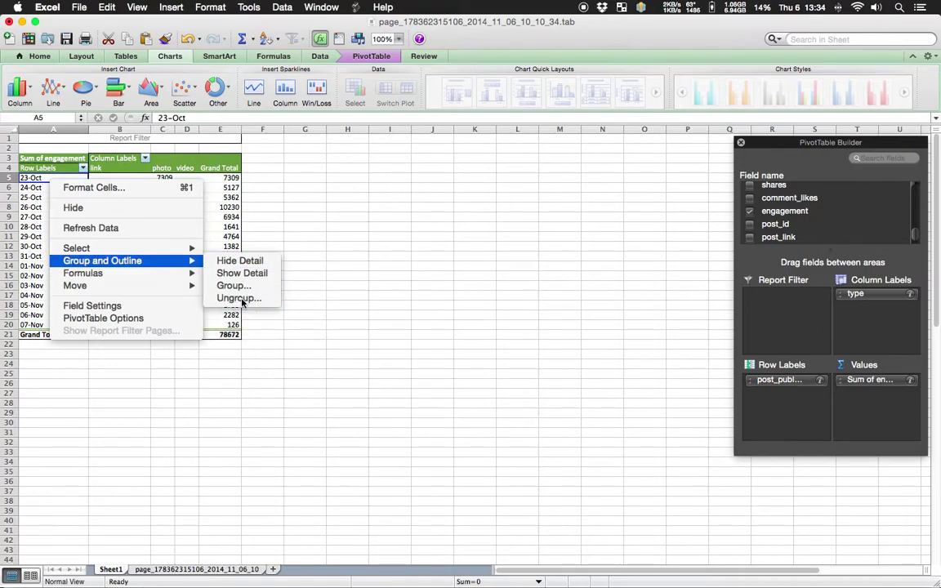
pyautogui.click(236, 298)
# - Group the publication dates in the row labels by Days with the number of days set to 7
pyautogui.rightClick(72, 216)
pyautogui.moveTo(158, 317)
pyautogui.moveTo(163, 292)
pyautogui.click(245, 316)
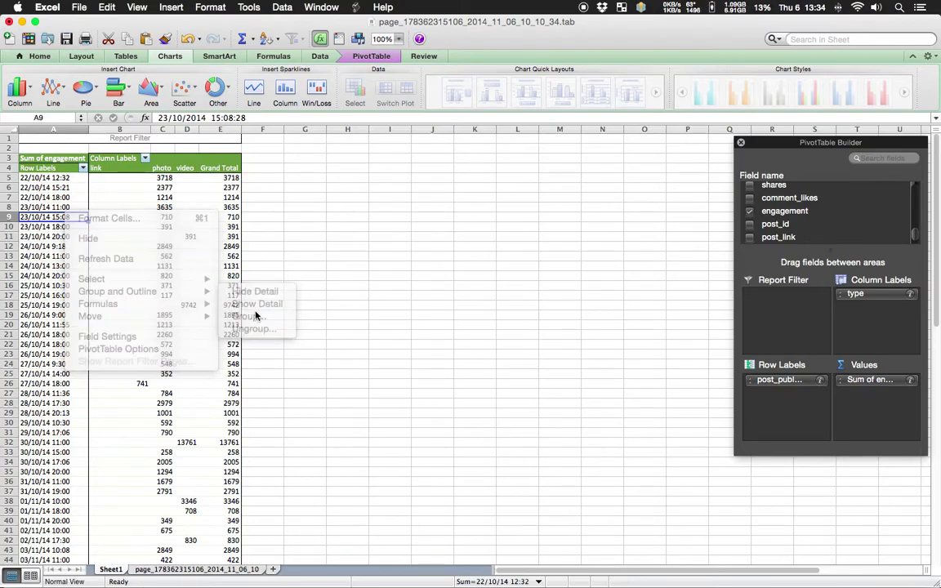
pyautogui.click(242, 314)
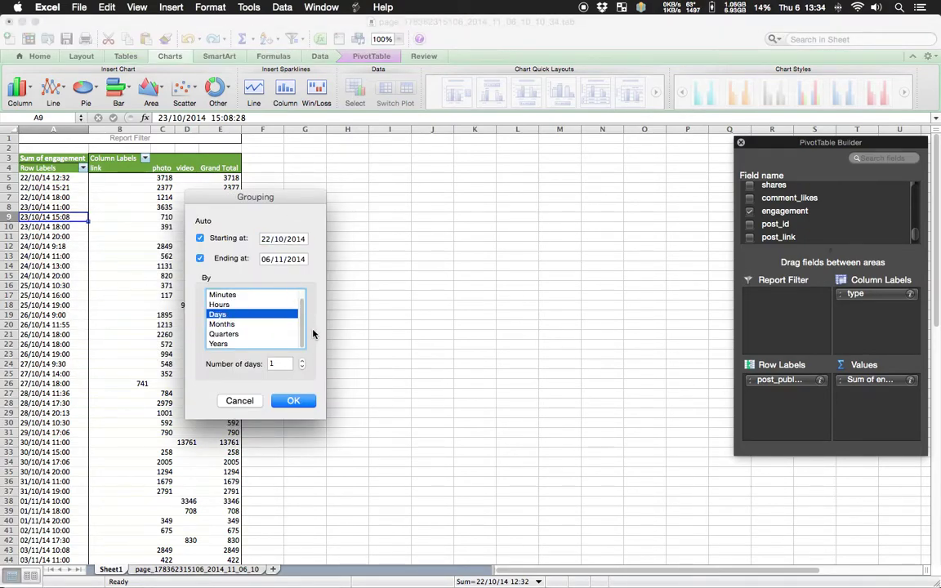
pyautogui.click(302, 362)
pyautogui.click(302, 362)
pyautogui.click(302, 362)
pyautogui.click(302, 362)
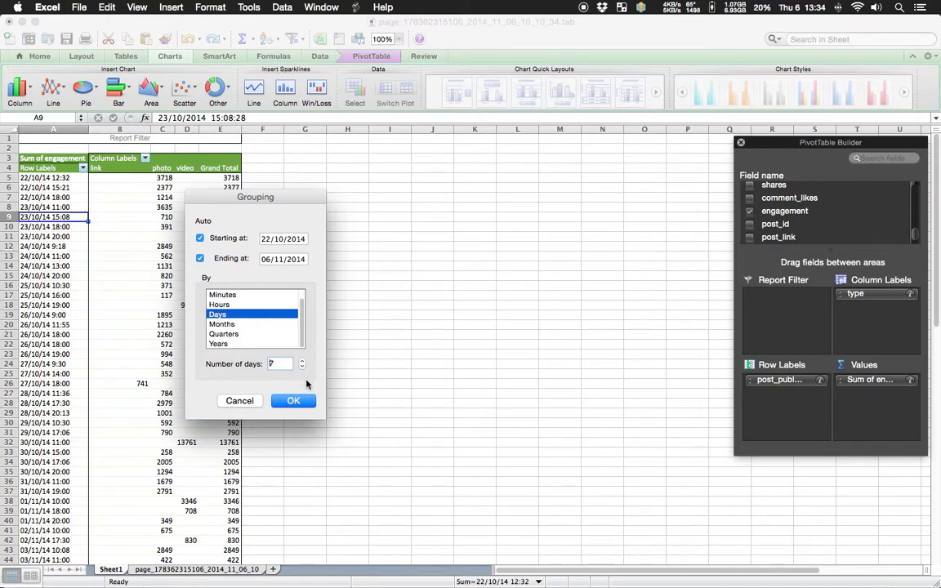
pyautogui.click(309, 400)
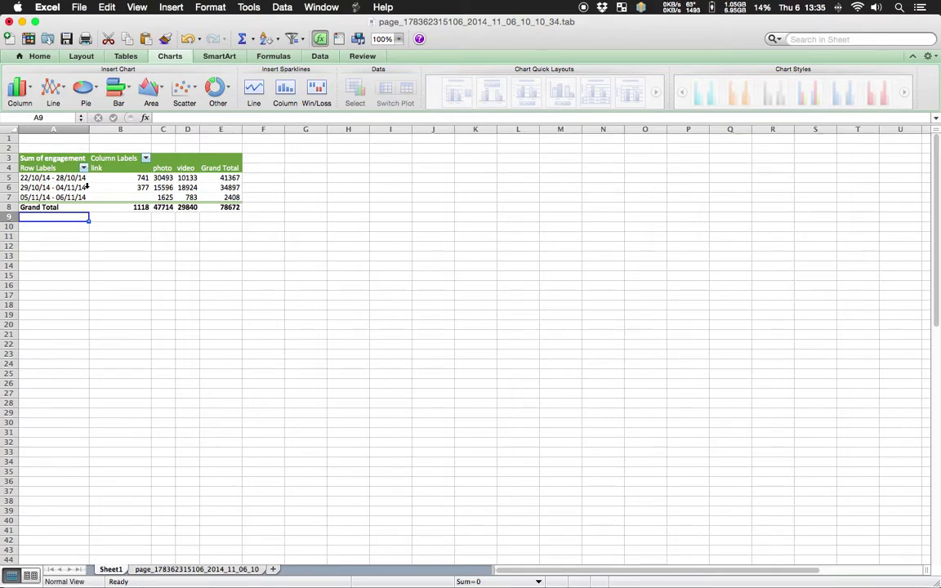
# - Insert a 2-D stacked column chart from the weekly link, photo and video engagement with headers, and place it beside the PivotTable
pyautogui.click(86, 187)
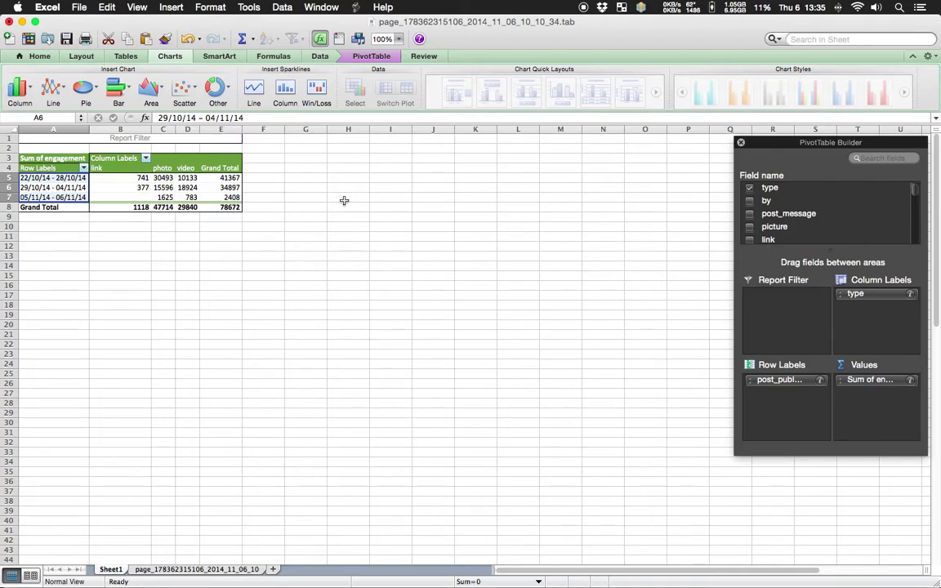
pyautogui.moveTo(61, 167); pyautogui.dragTo(189, 198)
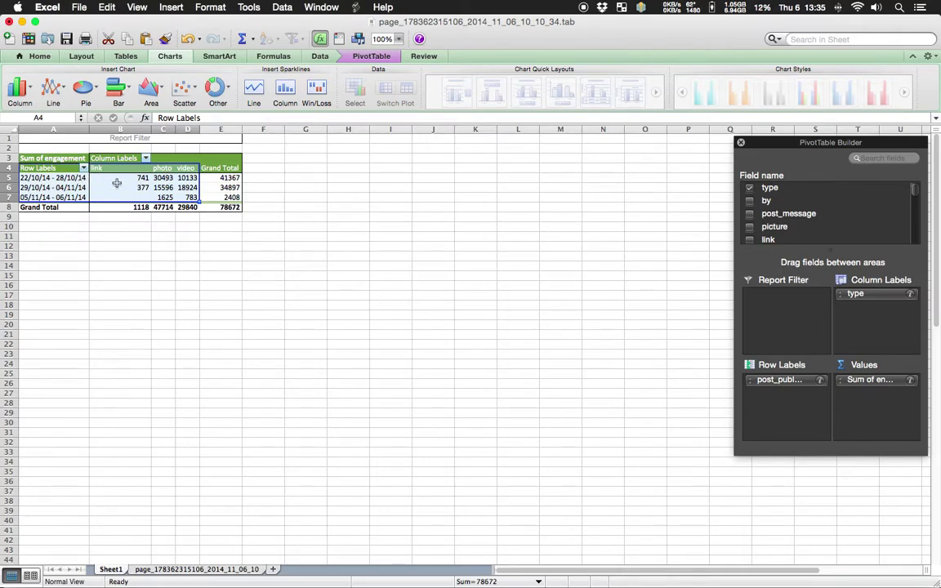
pyautogui.click(29, 86)
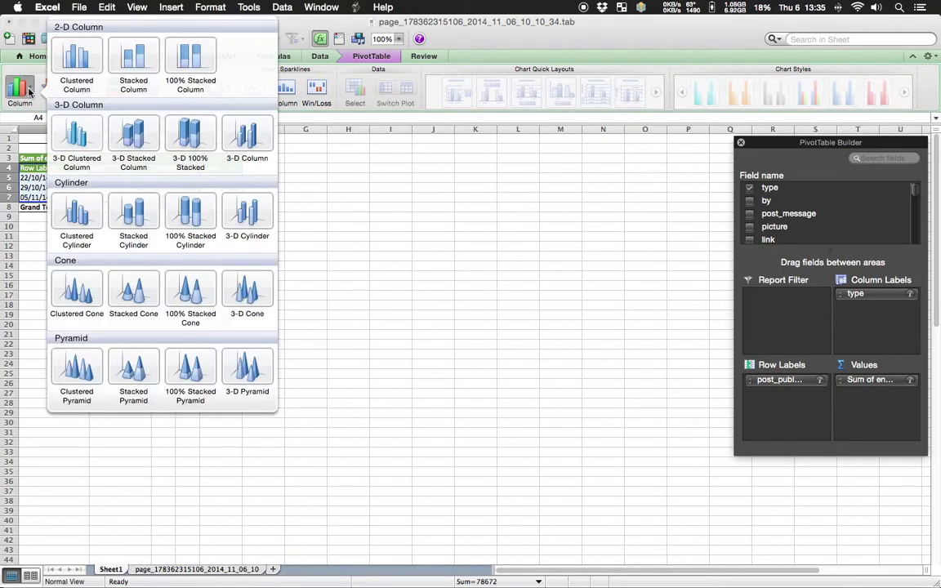
pyautogui.click(131, 59)
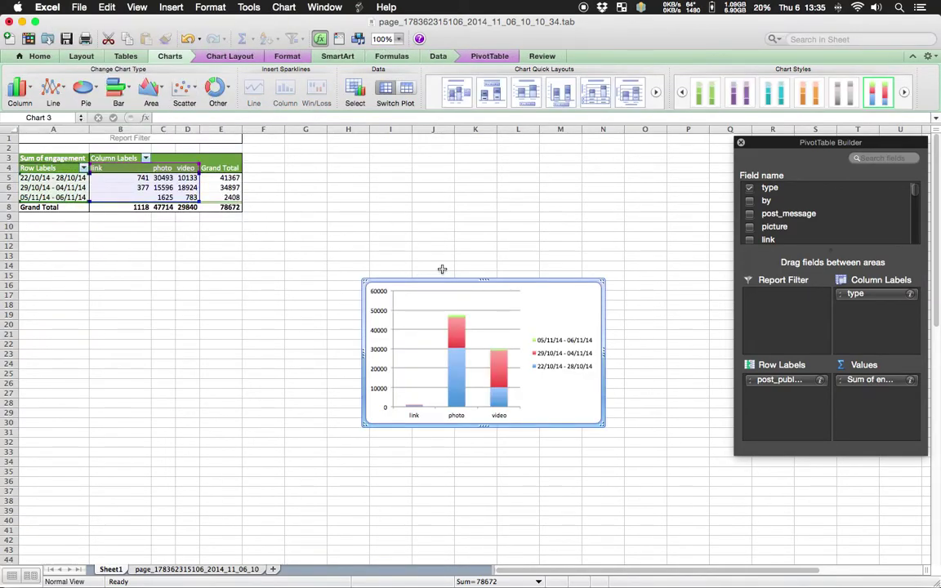
pyautogui.moveTo(431, 281); pyautogui.dragTo(373, 169)
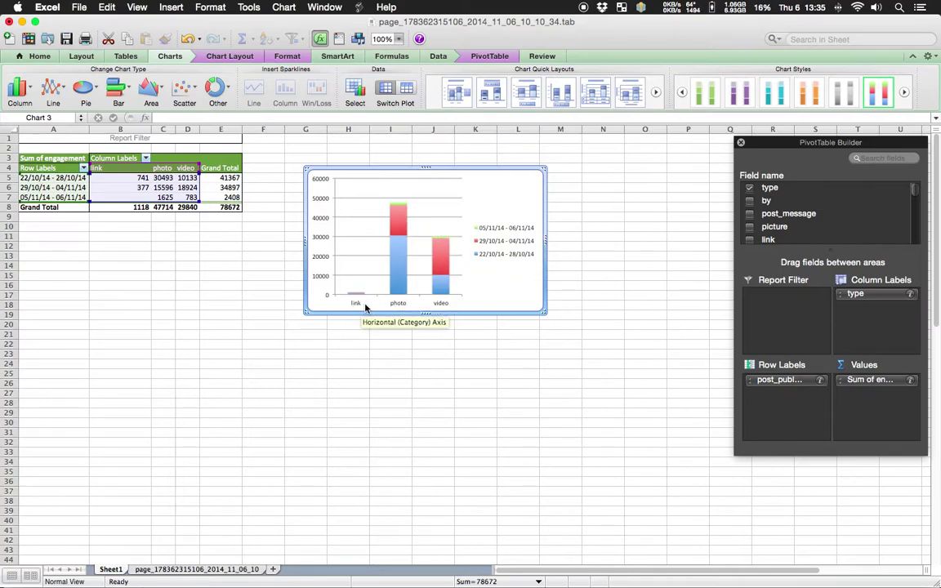
# - Switch the chart's rows and columns so the weekly periods form the axis and the post types form the series
pyautogui.rightClick(439, 189)
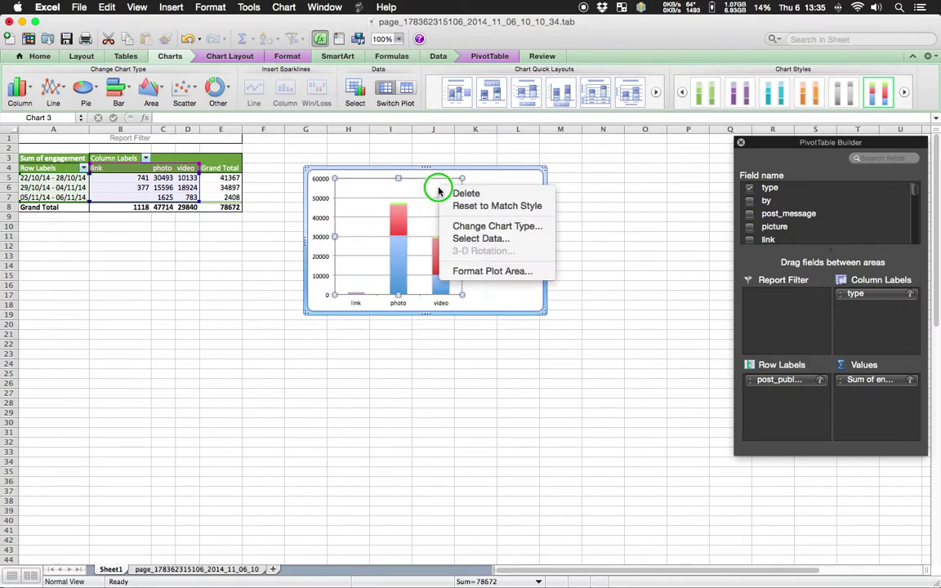
pyautogui.click(487, 238)
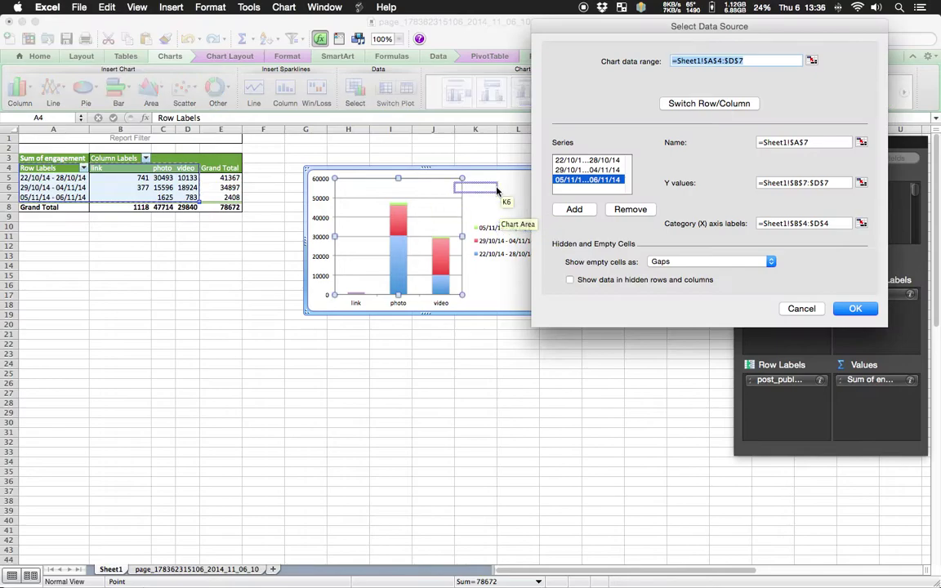
pyautogui.click(707, 104)
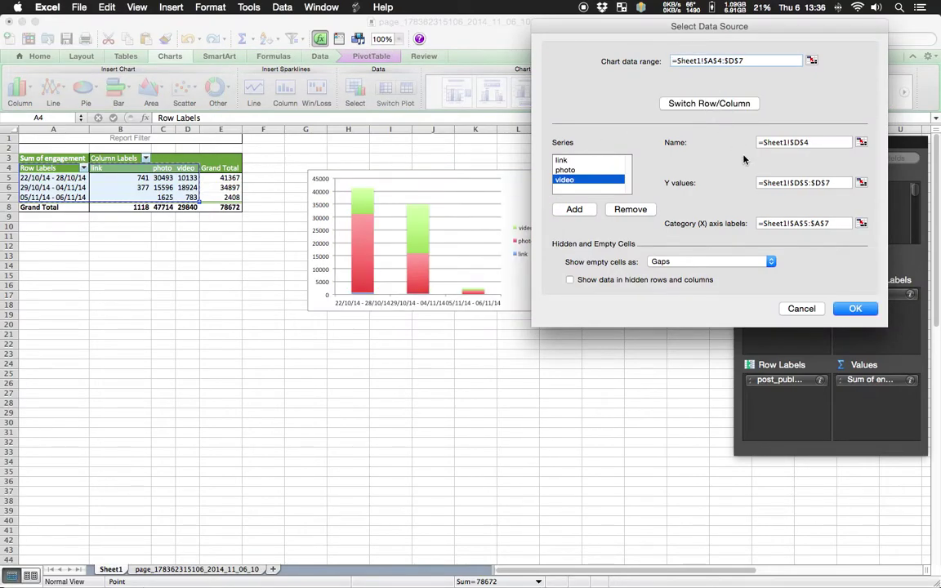
pyautogui.click(855, 309)
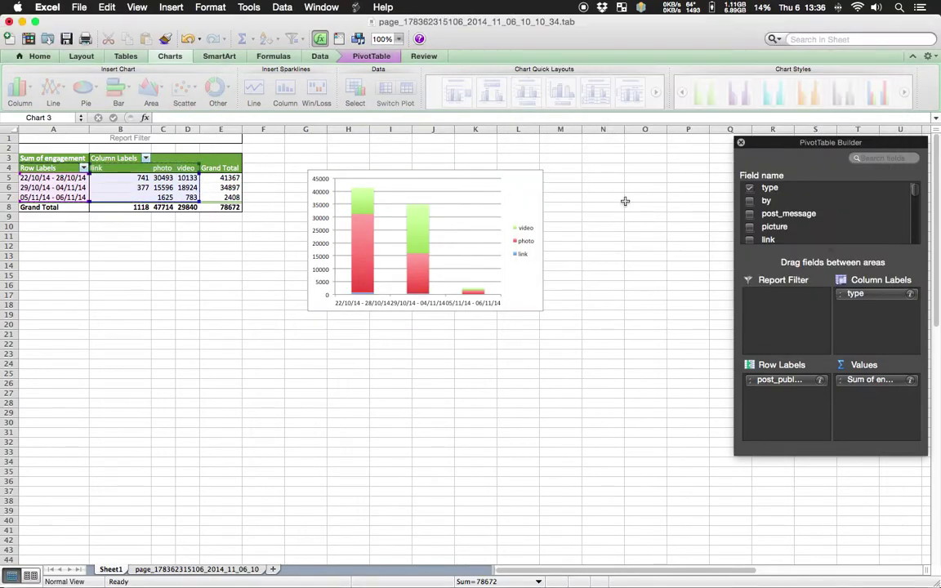
pyautogui.click(507, 198)
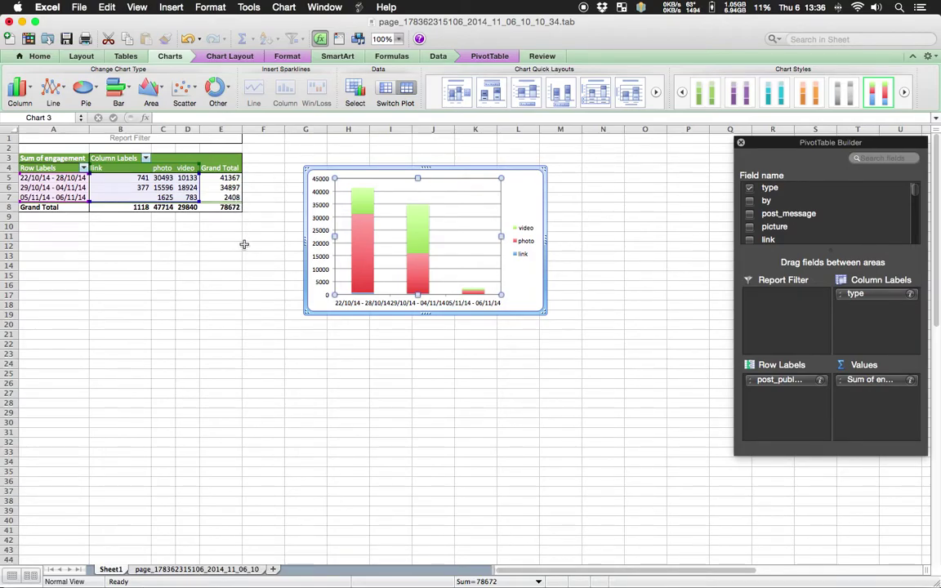
# - Compare the raw post data sheet with the weekly PivotTable and chart on Sheet1
pyautogui.click(181, 570)
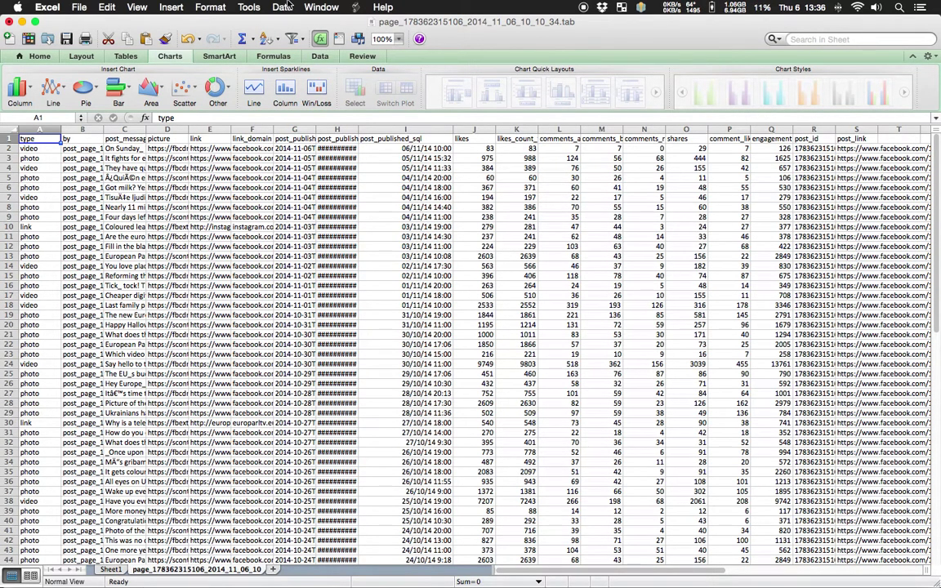
pyautogui.click(104, 570)
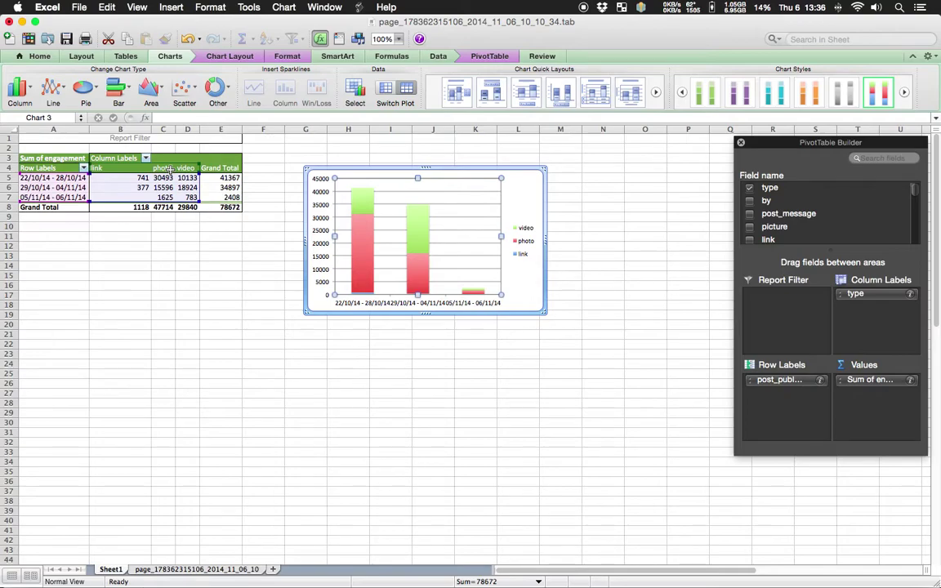
pyautogui.click(219, 569)
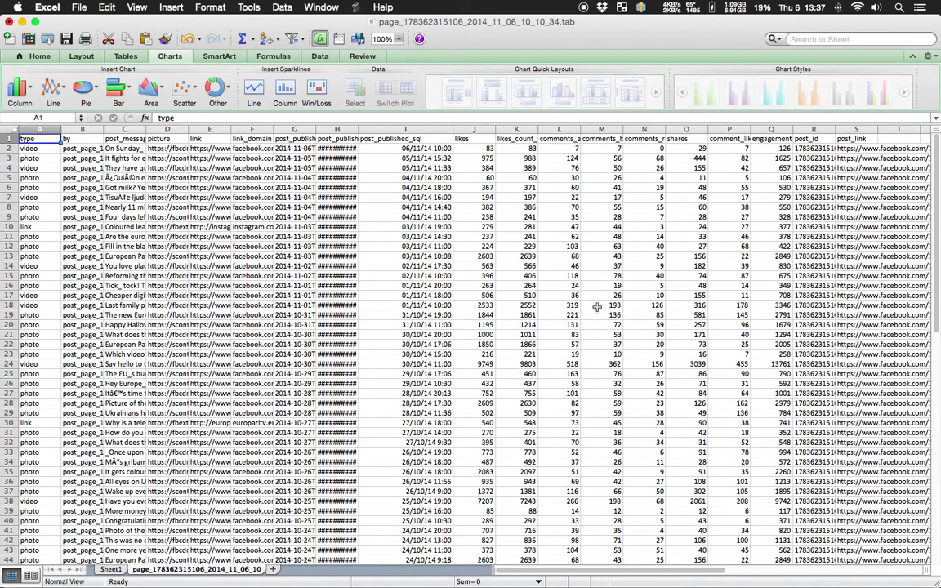
# - Widen the post_link column to fit its addresses and copy the first post's link from cell S2
pyautogui.hscroll(2, 634, 290)
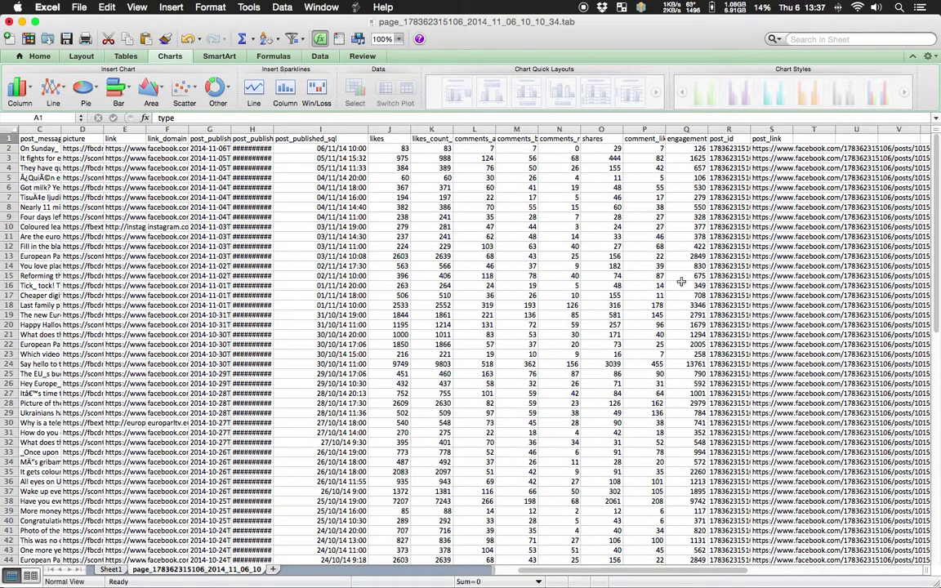
pyautogui.hscroll(5, 680, 281)
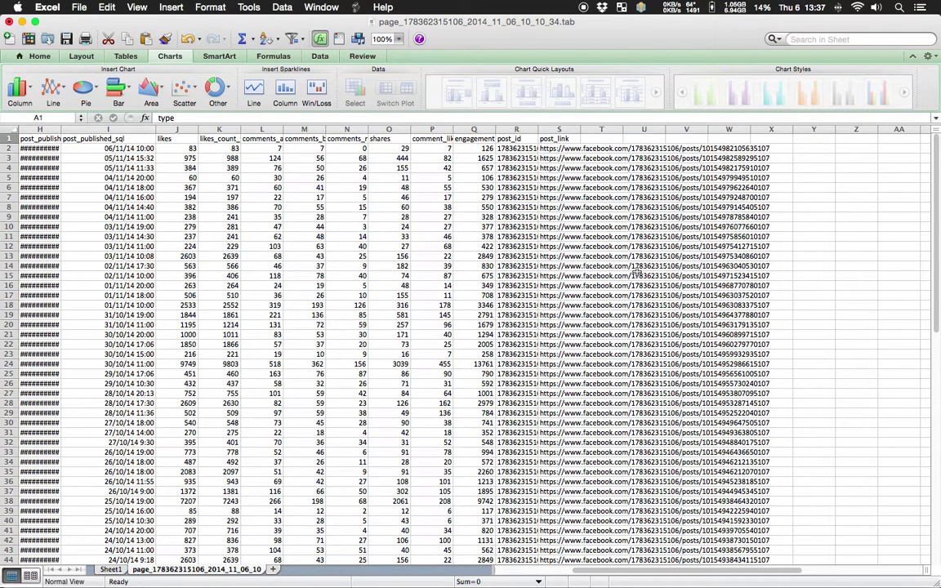
pyautogui.moveTo(584, 132); pyautogui.dragTo(785, 129)
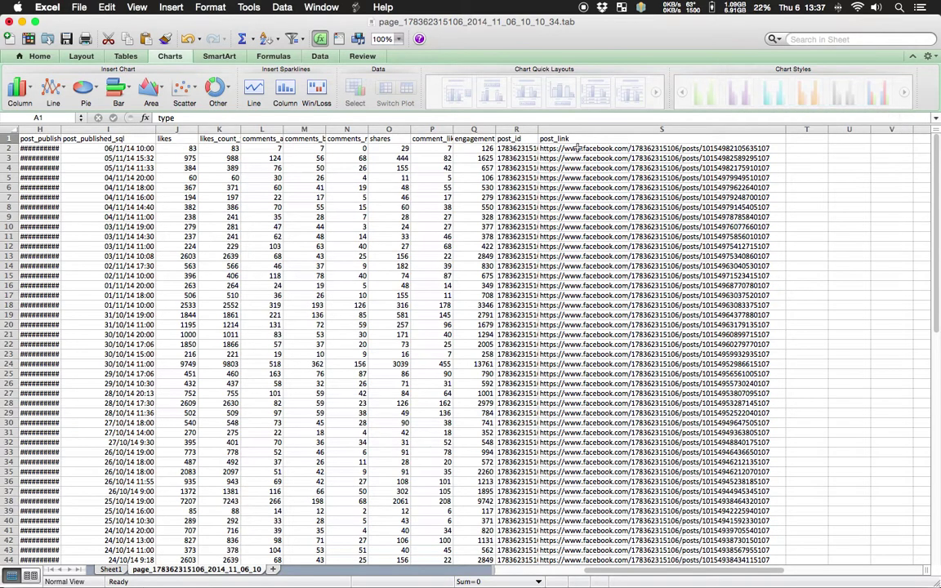
pyautogui.click(553, 149)
pyautogui.doubleClick(554, 149)
pyautogui.moveTo(540, 148); pyautogui.dragTo(773, 146)
pyautogui.press('super+c')
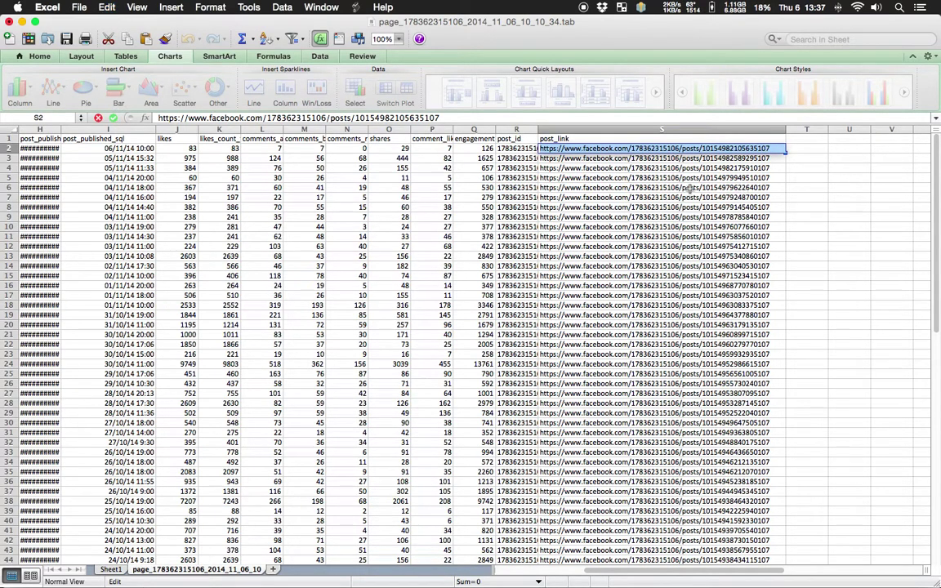
# - Switch to Firefox and open the copied post link in a new tab
pyautogui.press('super+Tab')
pyautogui.press('super+Tab')
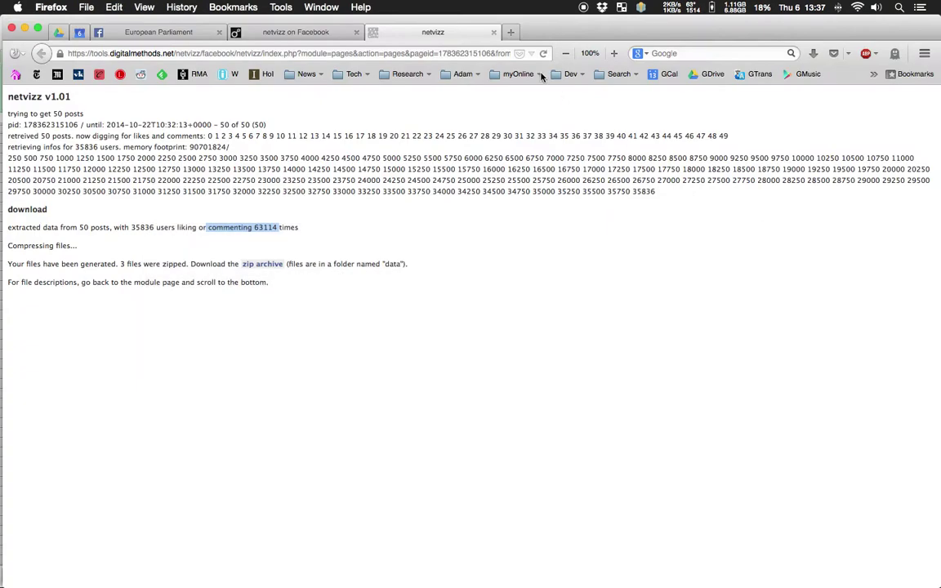
pyautogui.click(510, 33)
pyautogui.press('super+v')
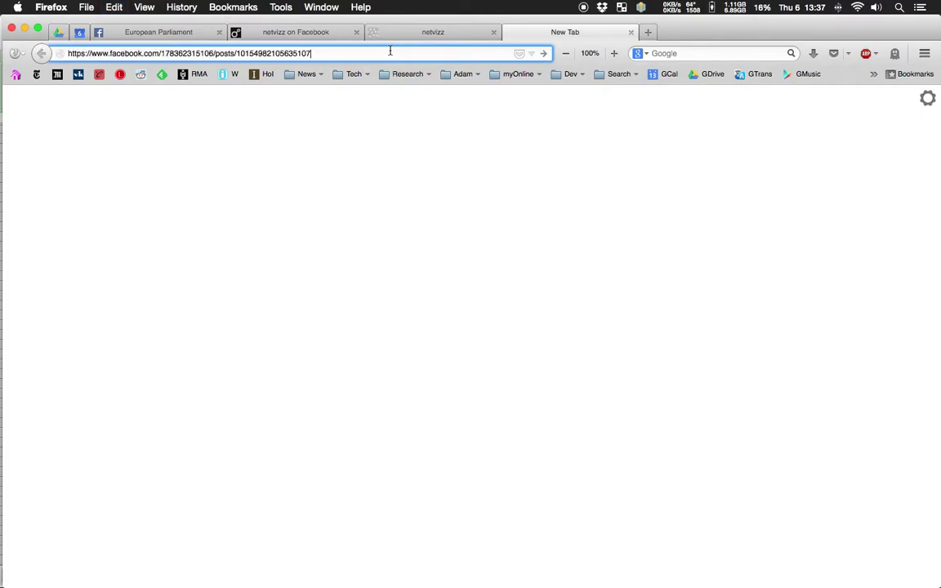
pyautogui.press('Return')
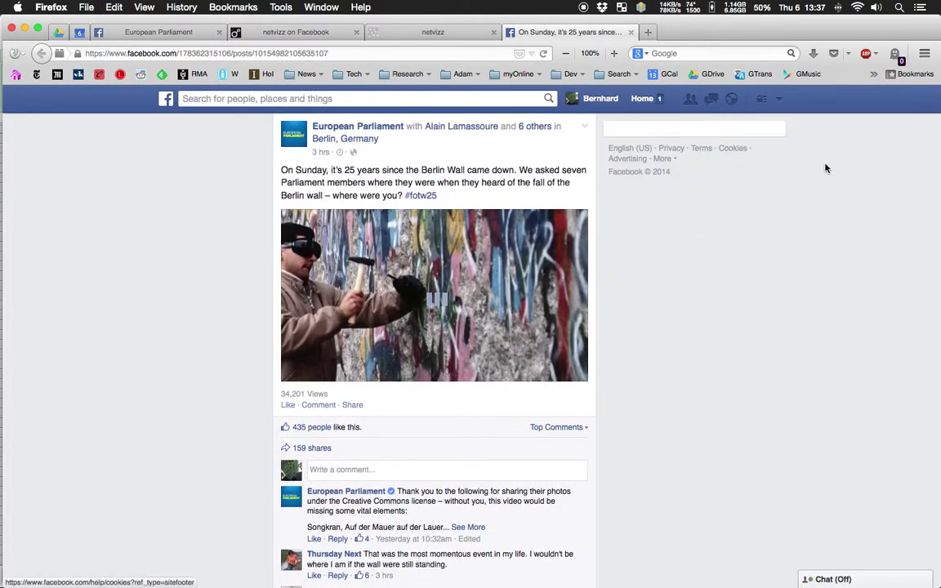
# - Examine the Berlin Wall post by briefly playing and pausing its video and looking through its comments
pyautogui.click(503, 240)
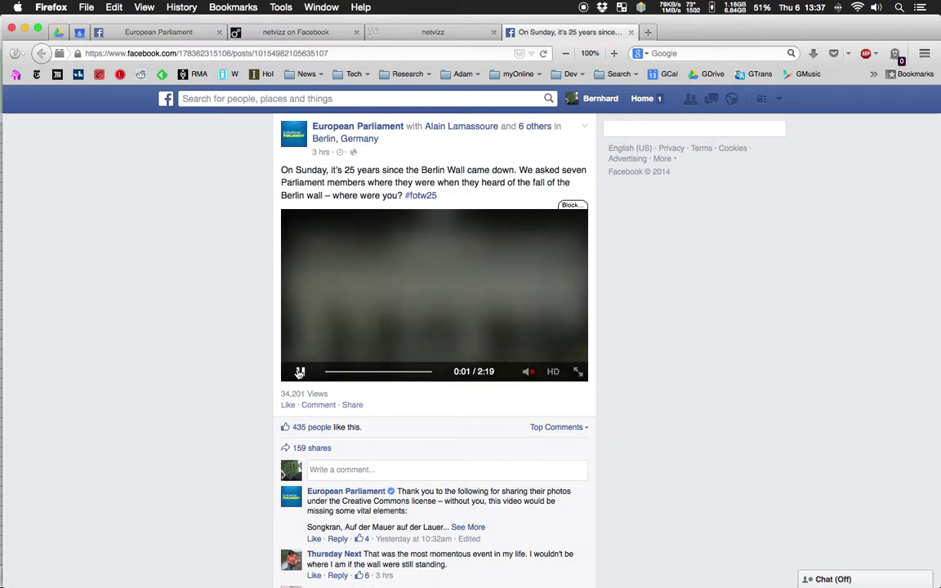
pyautogui.click(287, 336)
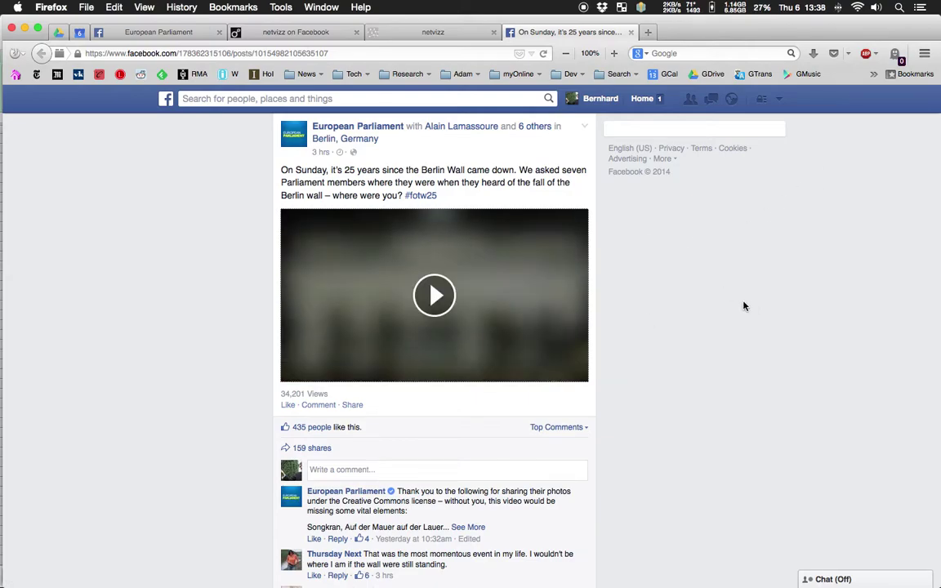
pyautogui.scroll(-15, 743, 307)
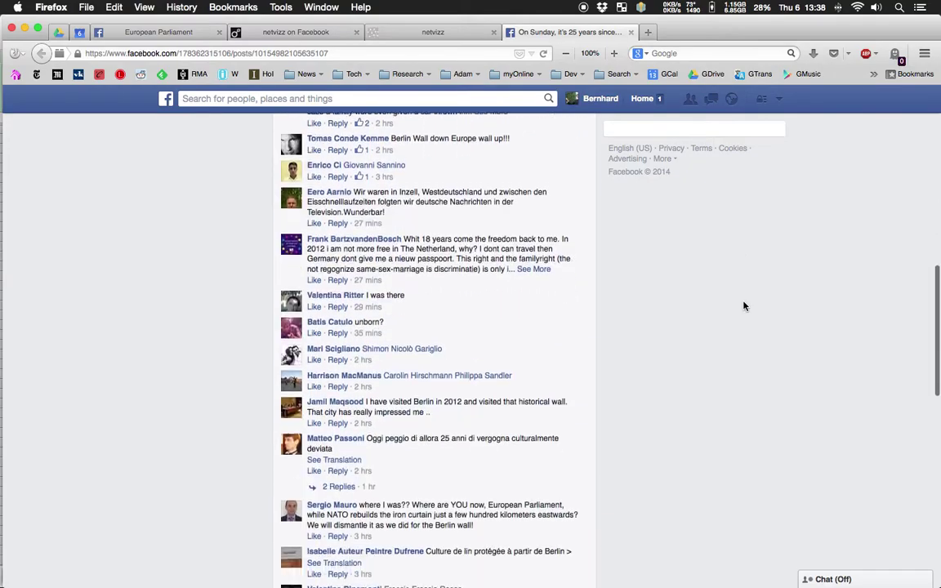
pyautogui.scroll(15, 743, 306)
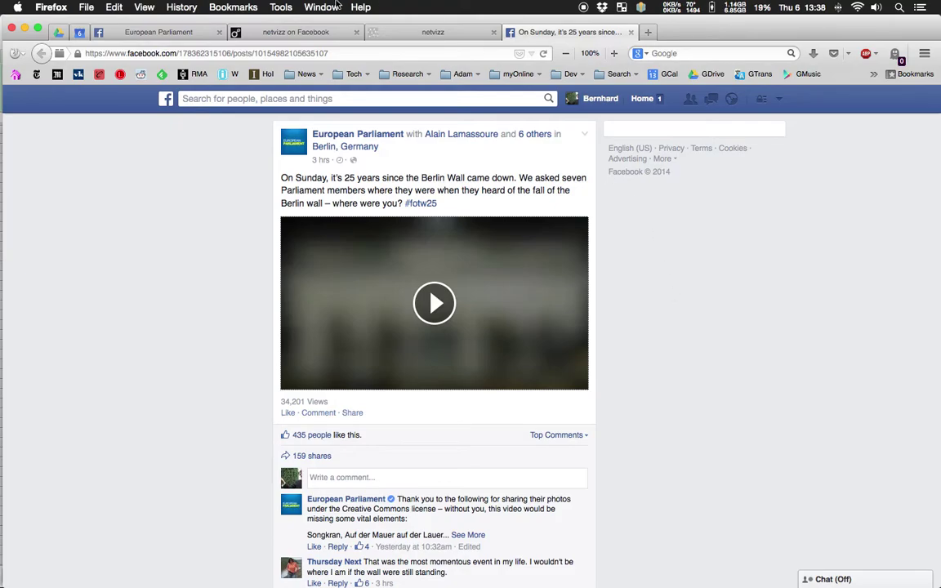
pyautogui.click(309, 5)
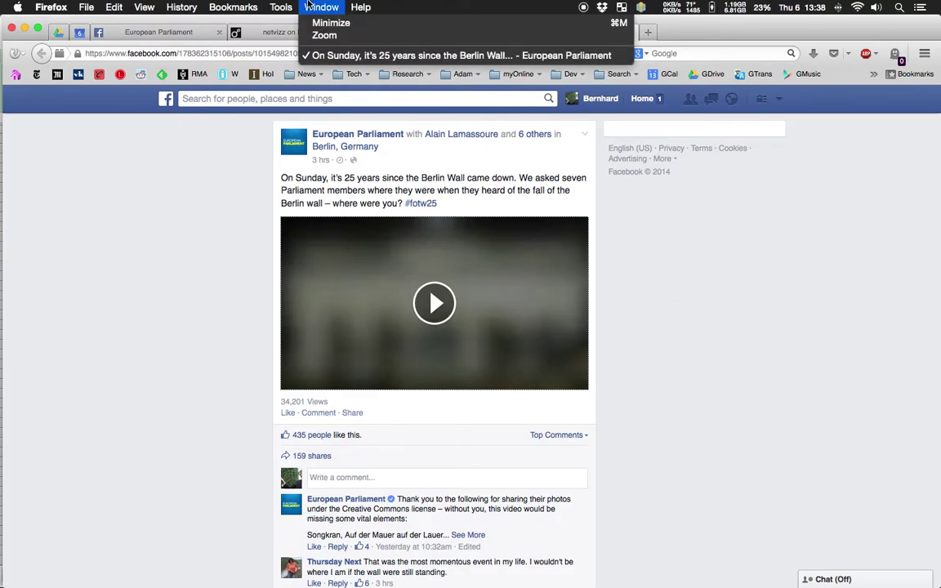
pyautogui.moveTo(281, 7)
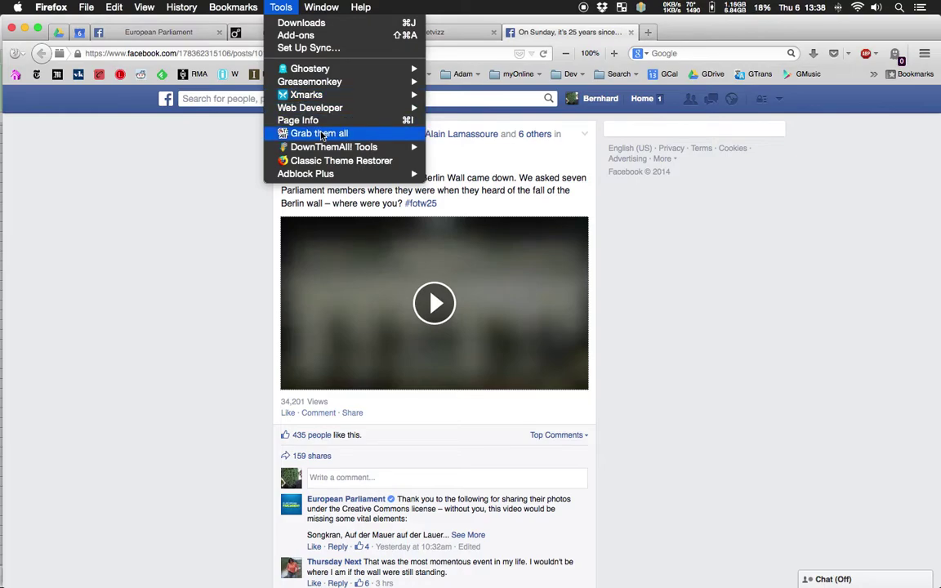
pyautogui.click(577, 209)
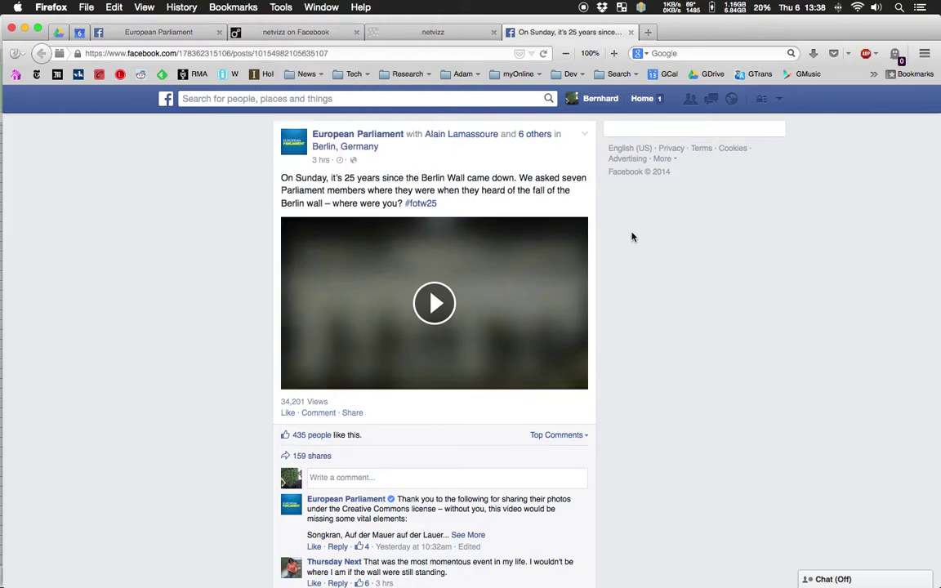
# - Switch to Excel and copy all the post links in the post_link column, starting from cell S2
pyautogui.hotkey('alt', 'Tab')
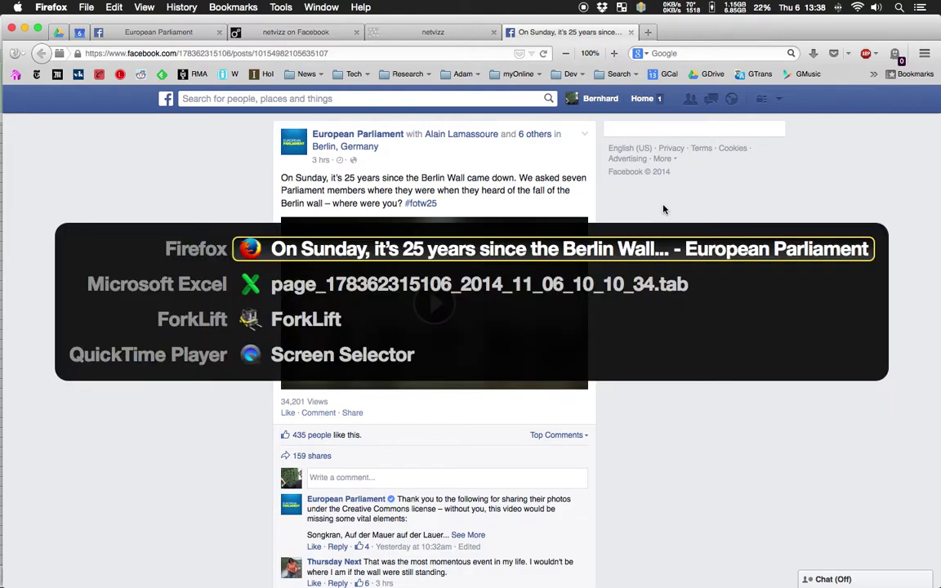
pyautogui.hotkey('alt', 'Tab')
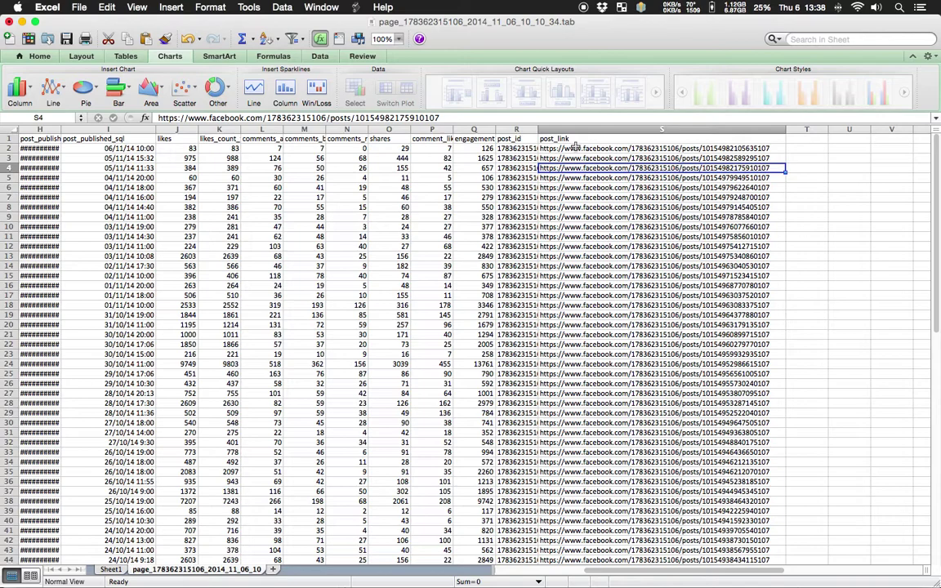
pyautogui.moveTo(546, 148); pyautogui.dragTo(631, 485)
pyautogui.press('super+c')
pyautogui.scroll(5, 616, 251)
# - Switch to ForkLift, paste the copied post links into links.txt in the DMI netvizz folder and close the file
pyautogui.press('super+Tab')
pyautogui.press('super+Tab')
pyautogui.press('super+Tab')
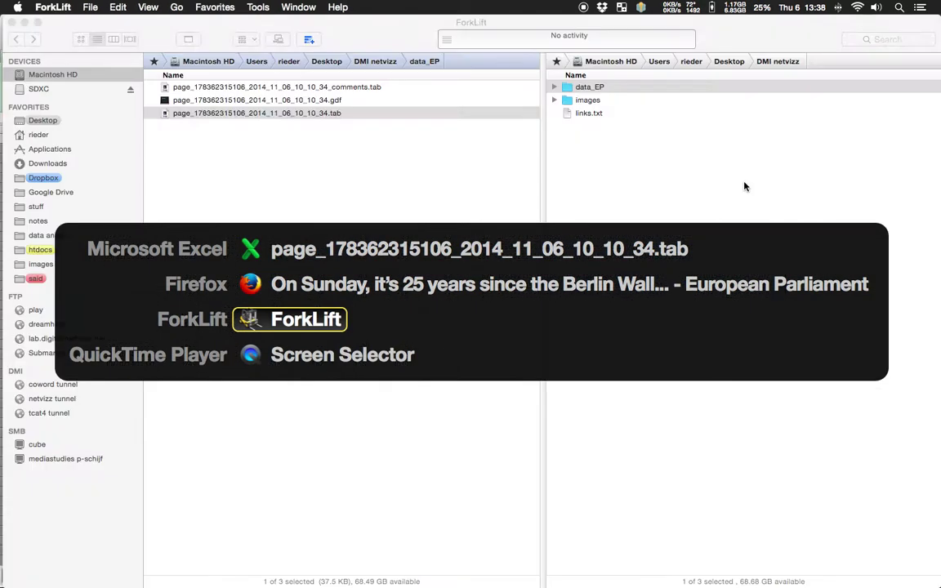
pyautogui.click(585, 123)
pyautogui.click(672, 114)
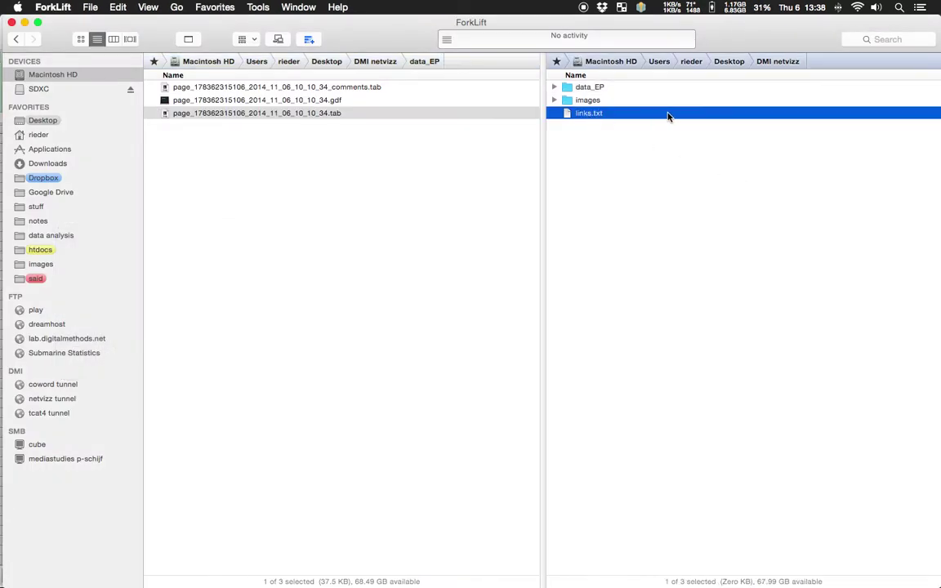
pyautogui.doubleClick(598, 115)
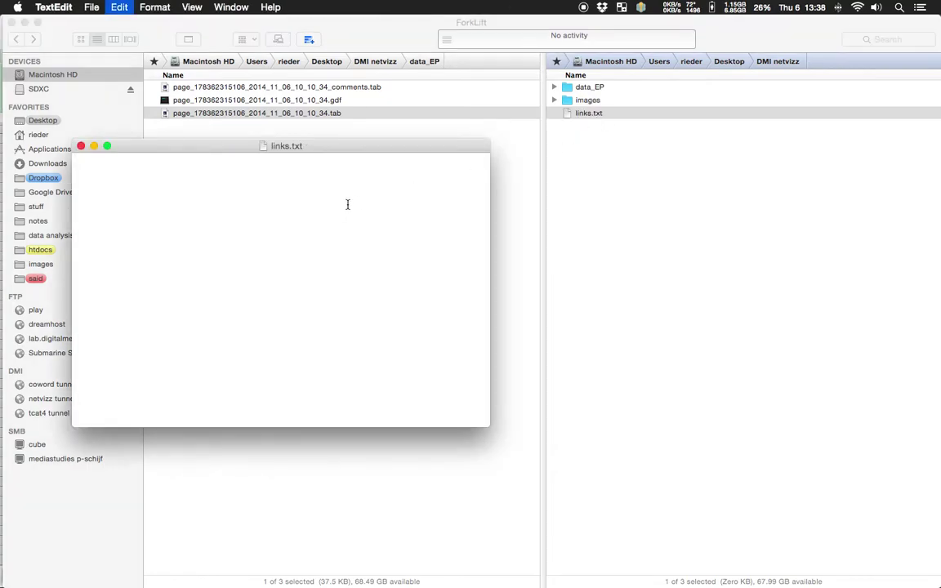
pyautogui.press('super+v')
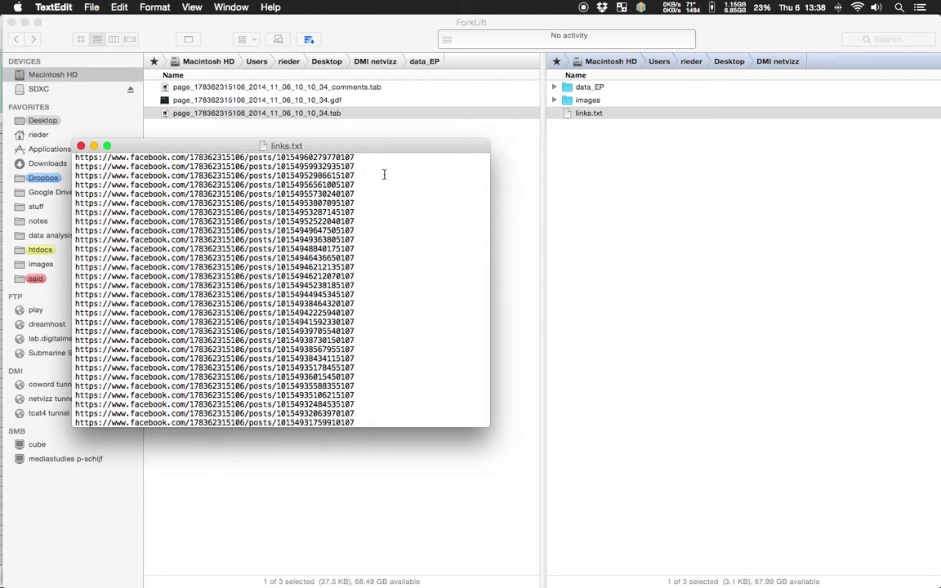
pyautogui.scroll(2, 382, 174)
pyautogui.scroll(-2, 380, 194)
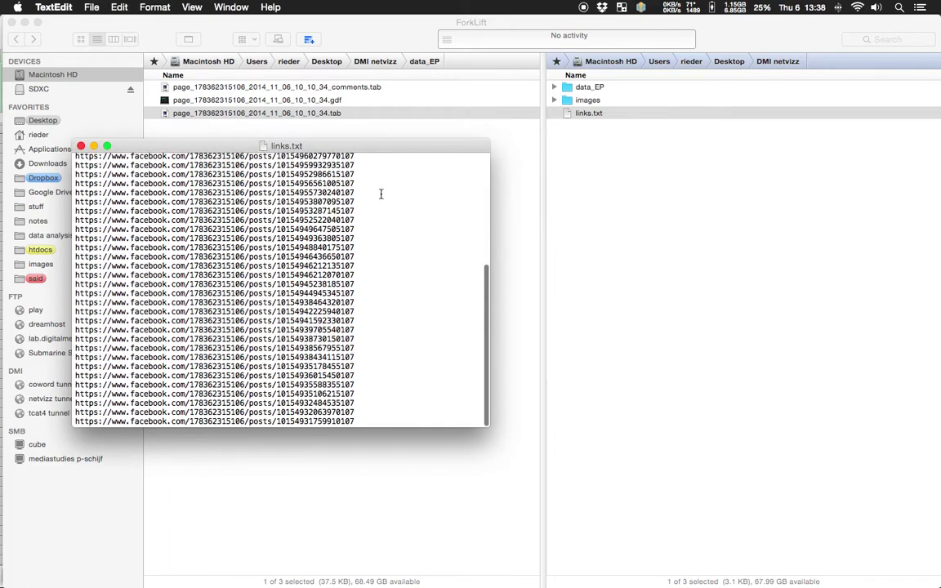
pyautogui.click(80, 145)
# - Switch to Firefox and start the Grab them all add-on
pyautogui.press('super+Tab')
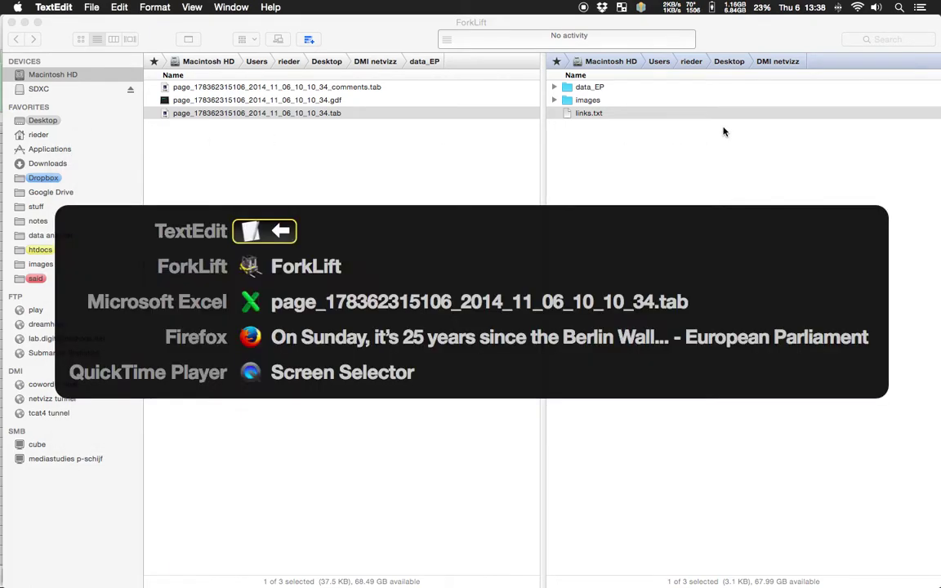
pyautogui.press('super+Tab')
pyautogui.press('super+Tab')
pyautogui.press('super+Tab')
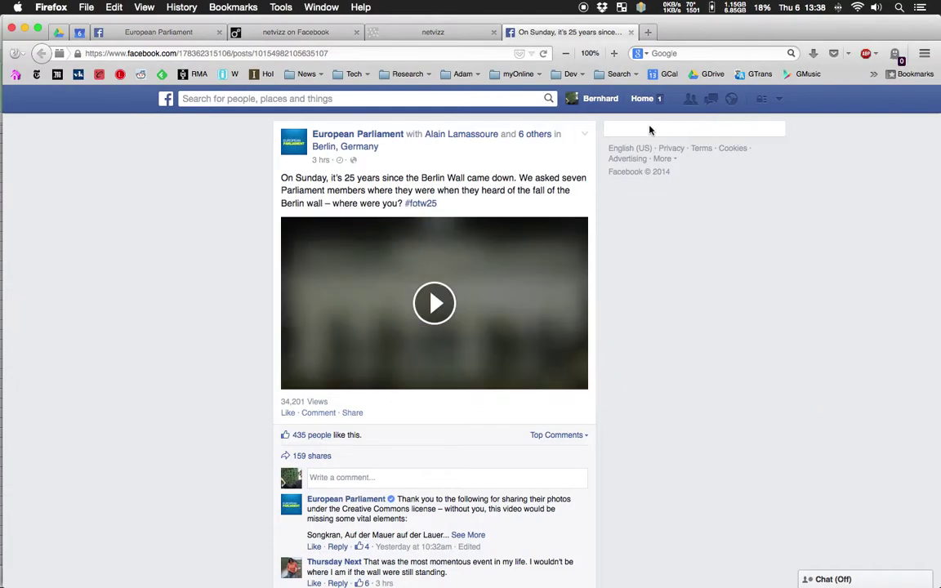
pyautogui.click(279, 6)
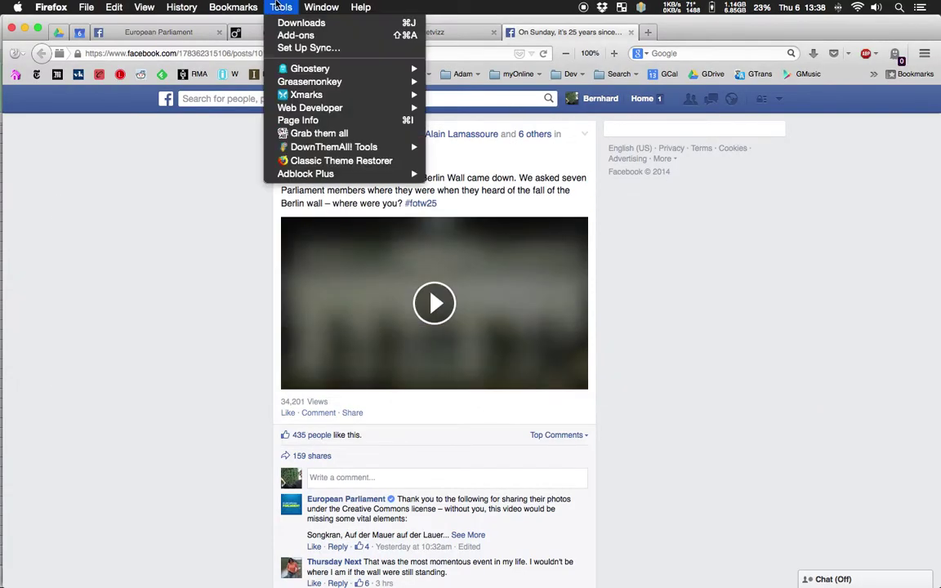
pyautogui.click(294, 133)
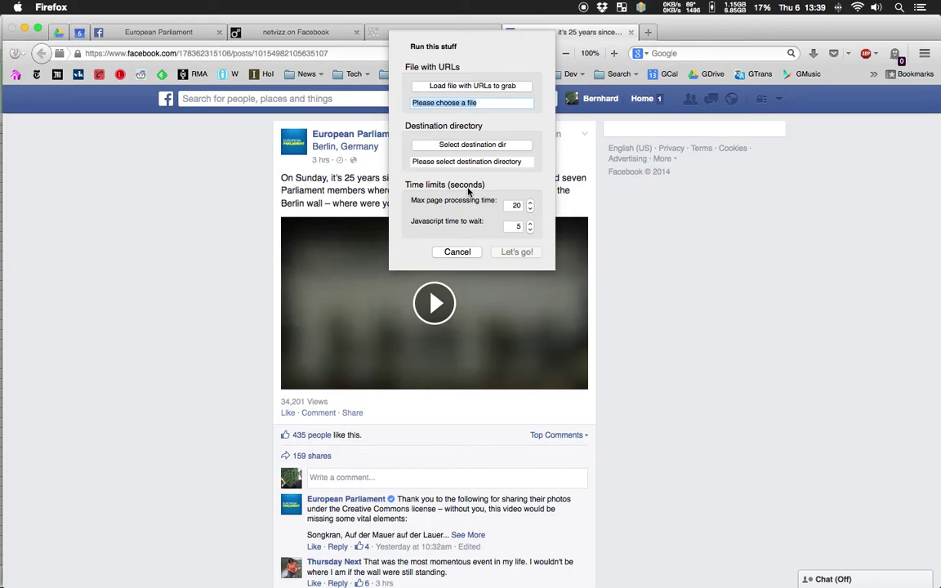
# - Try to load links.txt as the file with URLs to grab
pyautogui.click(511, 205)
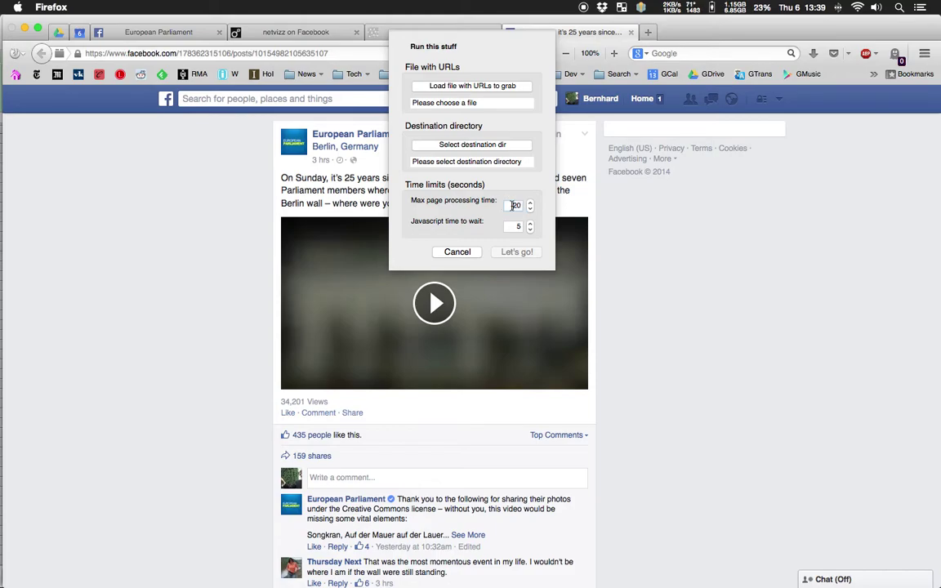
pyautogui.click(518, 226)
pyautogui.click(472, 88)
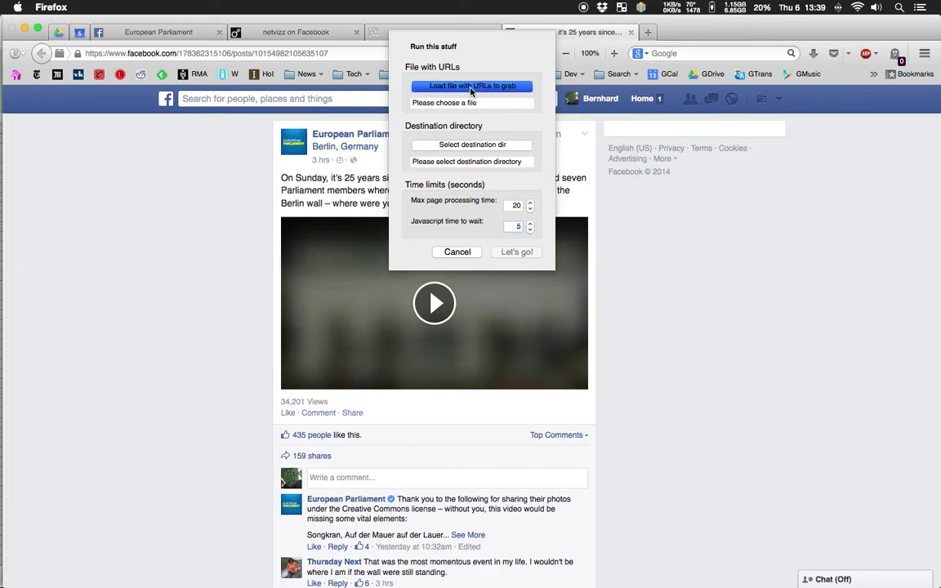
pyautogui.click(383, 151)
pyautogui.press('Return')
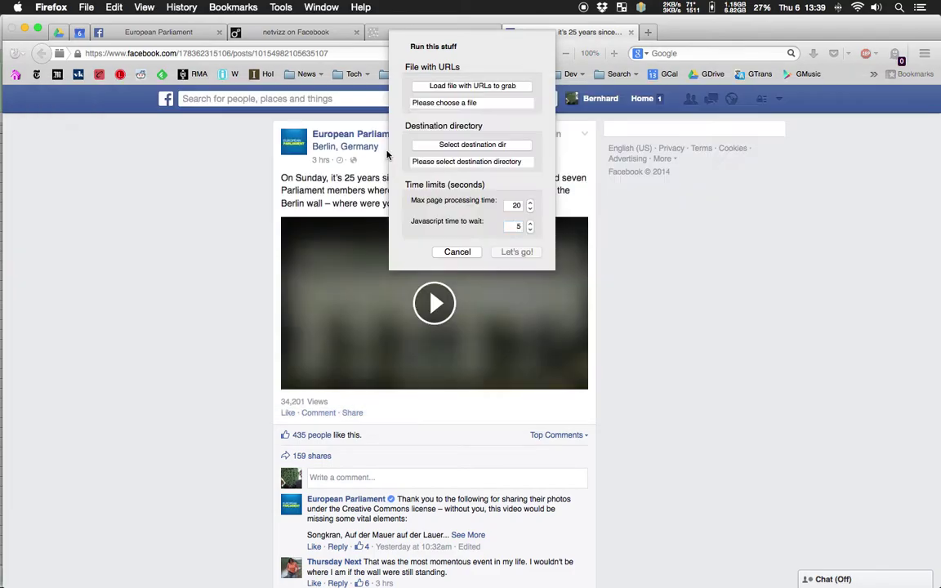
pyautogui.click(412, 103)
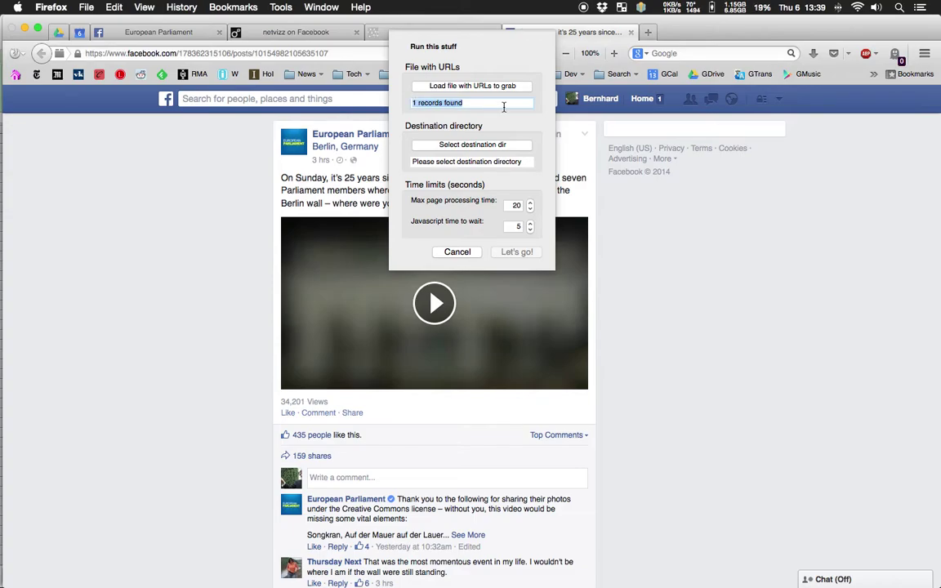
# - Switch to ForkLift, open links.txt in TextEdit to inspect the list and its line breaks, and quit TextEdit
pyautogui.press('super+Tab')
pyautogui.press('super+Tab')
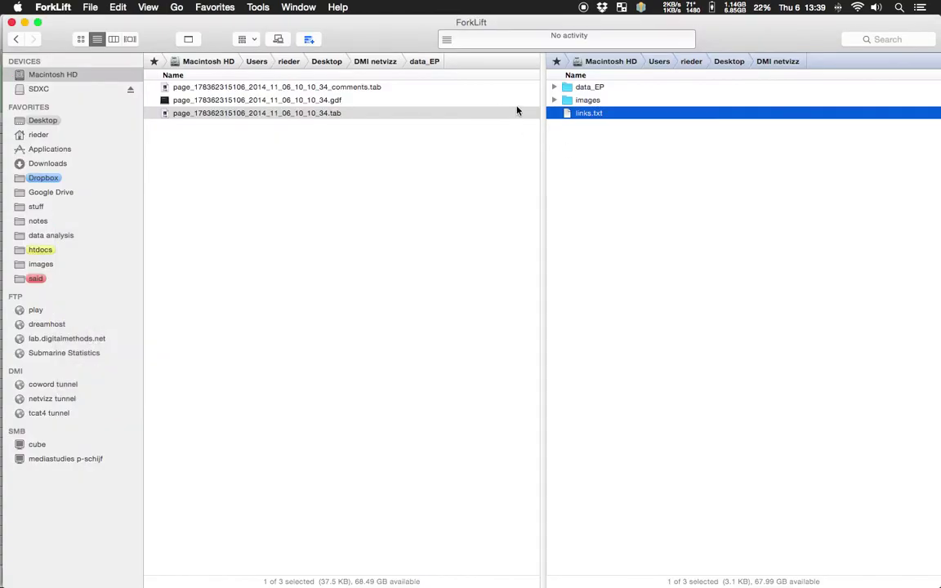
pyautogui.doubleClick(600, 113)
pyautogui.scroll(-10, 318, 218)
pyautogui.scroll(10, 319, 218)
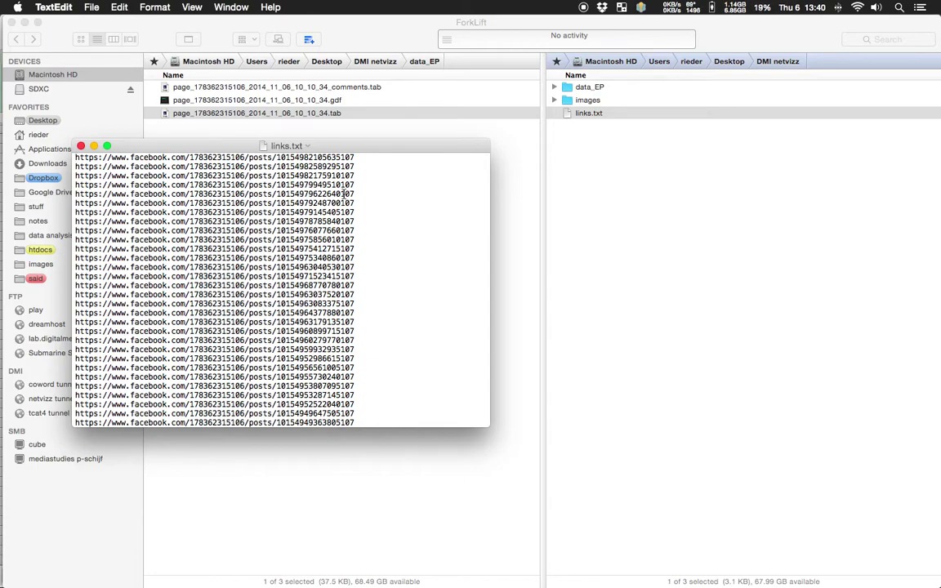
pyautogui.click(357, 156)
pyautogui.tripleClick(357, 156)
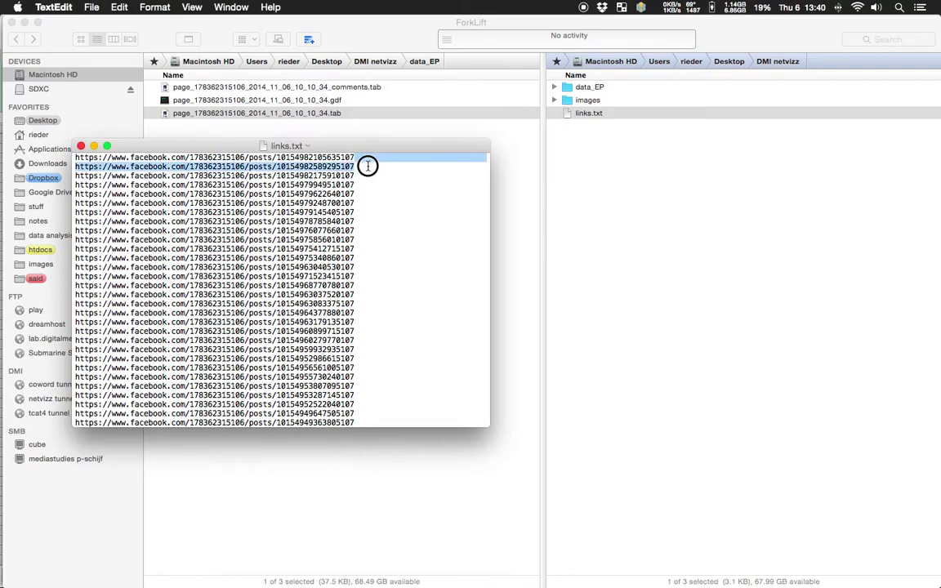
pyautogui.click(369, 169)
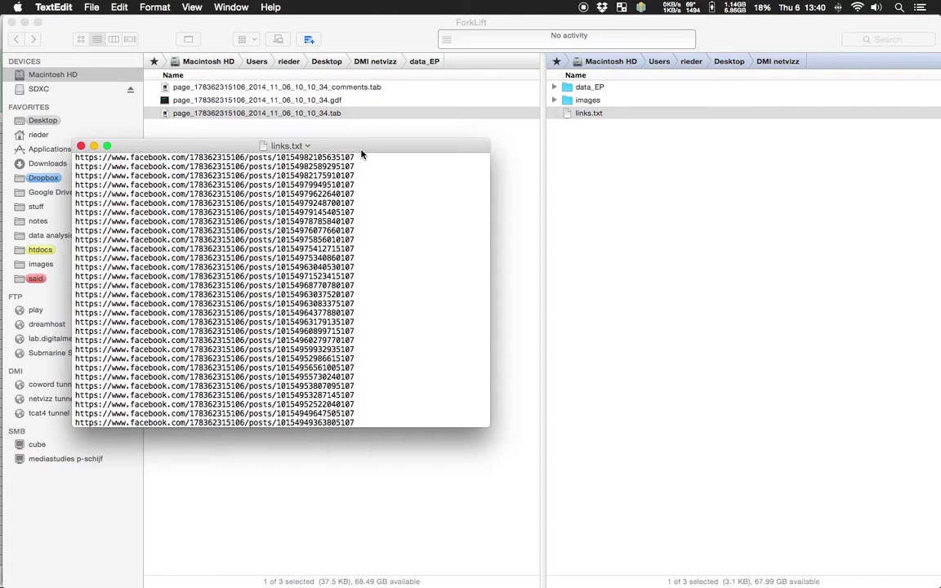
pyautogui.press('super+q')
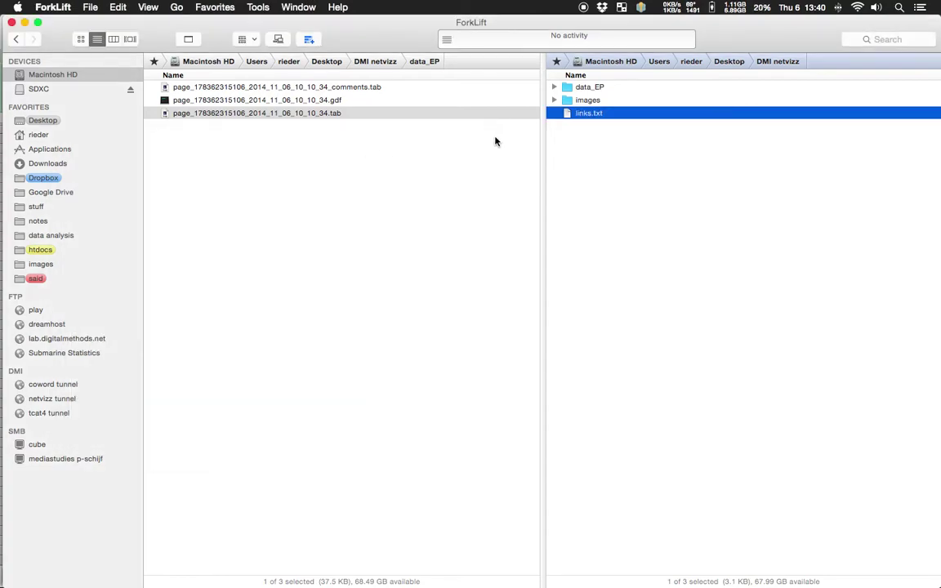
# - Open links.txt from ForkLift in Sublime Text and set its line endings to Windows
pyautogui.rightClick(596, 116)
pyautogui.moveTo(645, 131)
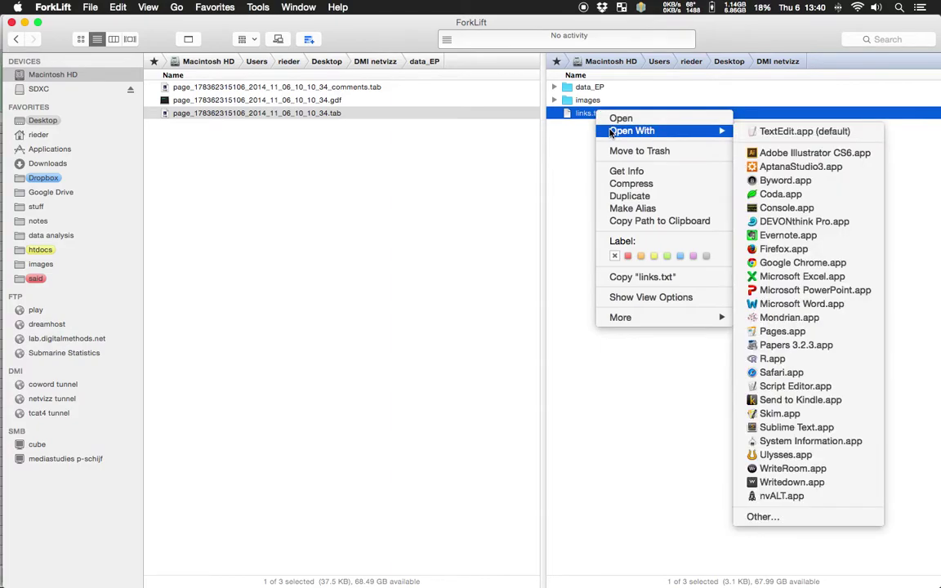
pyautogui.click(838, 431)
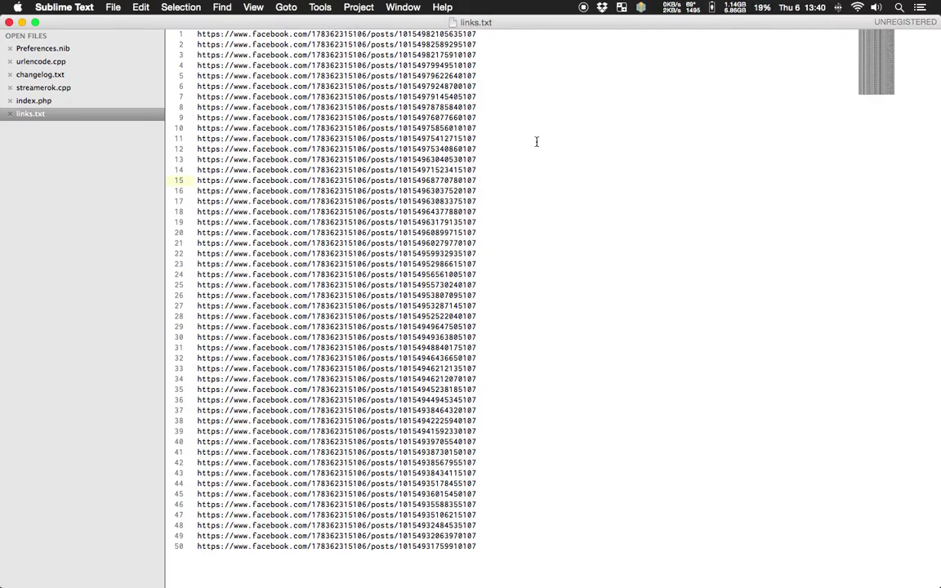
pyautogui.click(253, 7)
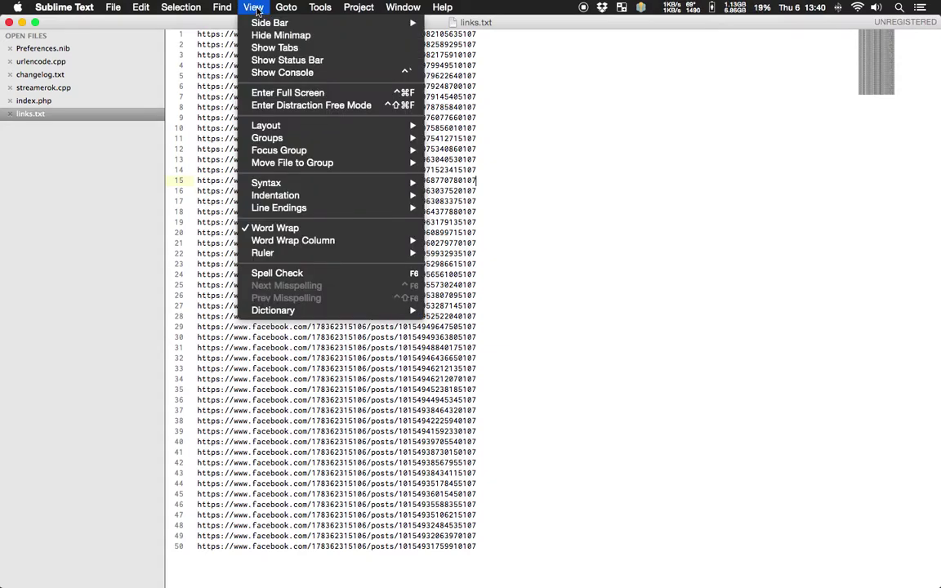
pyautogui.moveTo(279, 209)
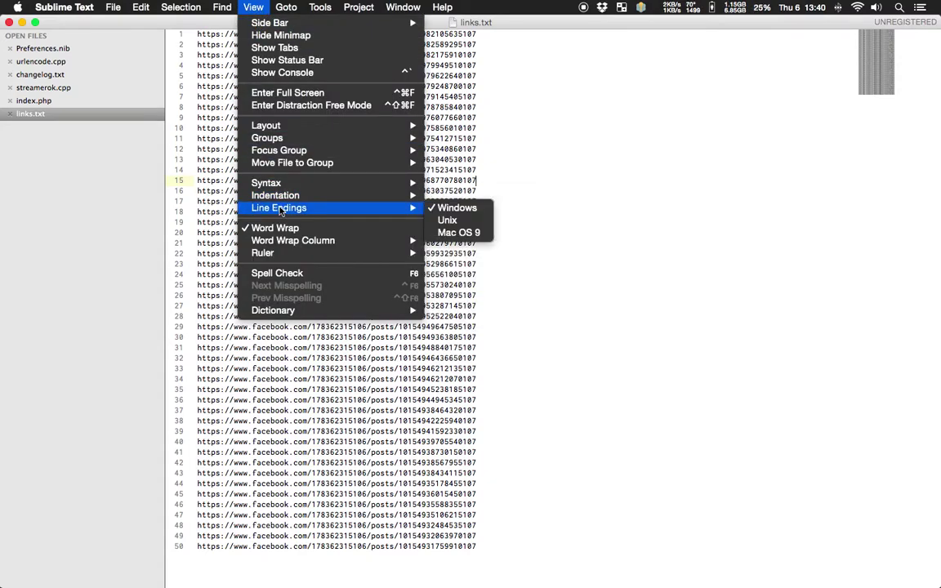
pyautogui.click(457, 210)
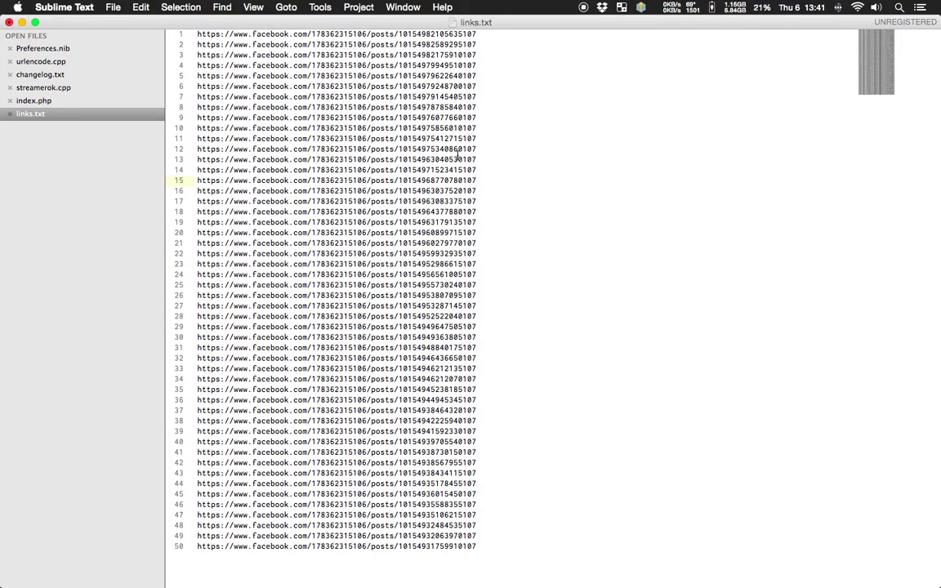